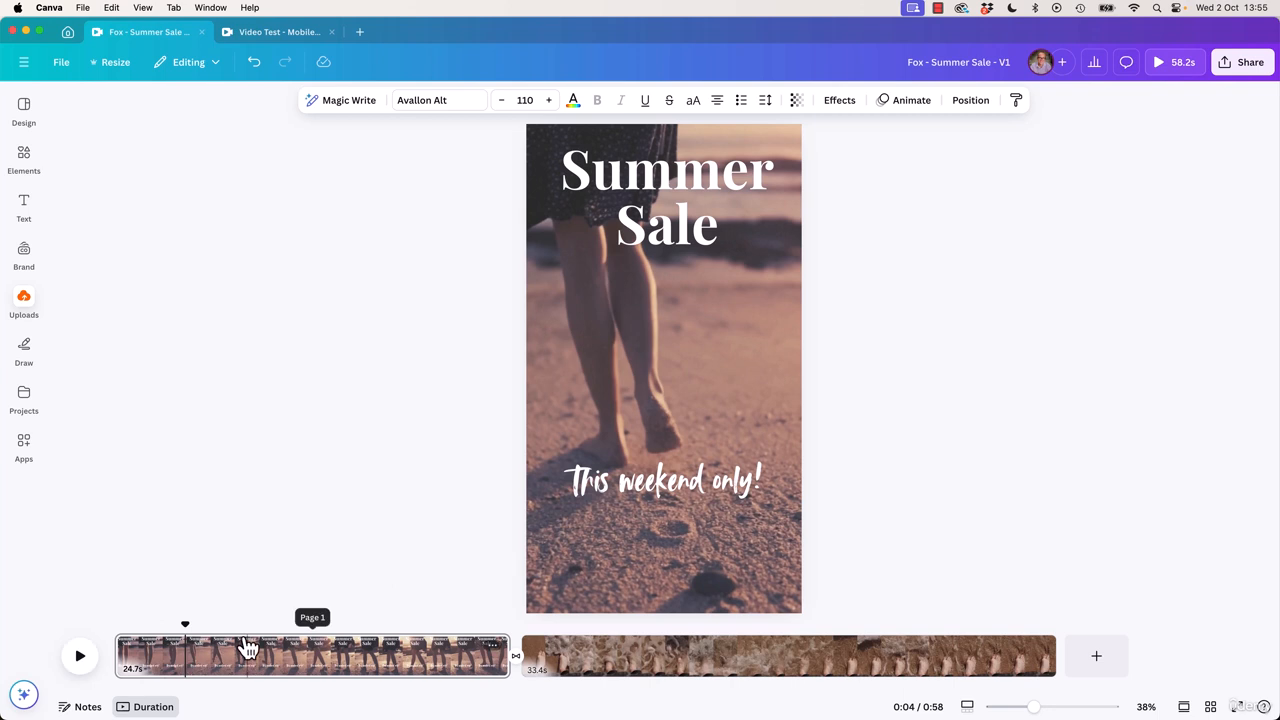
Apply the Blur animation to the "Summer Sale" heading, on both enter and exit, with the Word writing style
drag(181, 628, 114, 618)
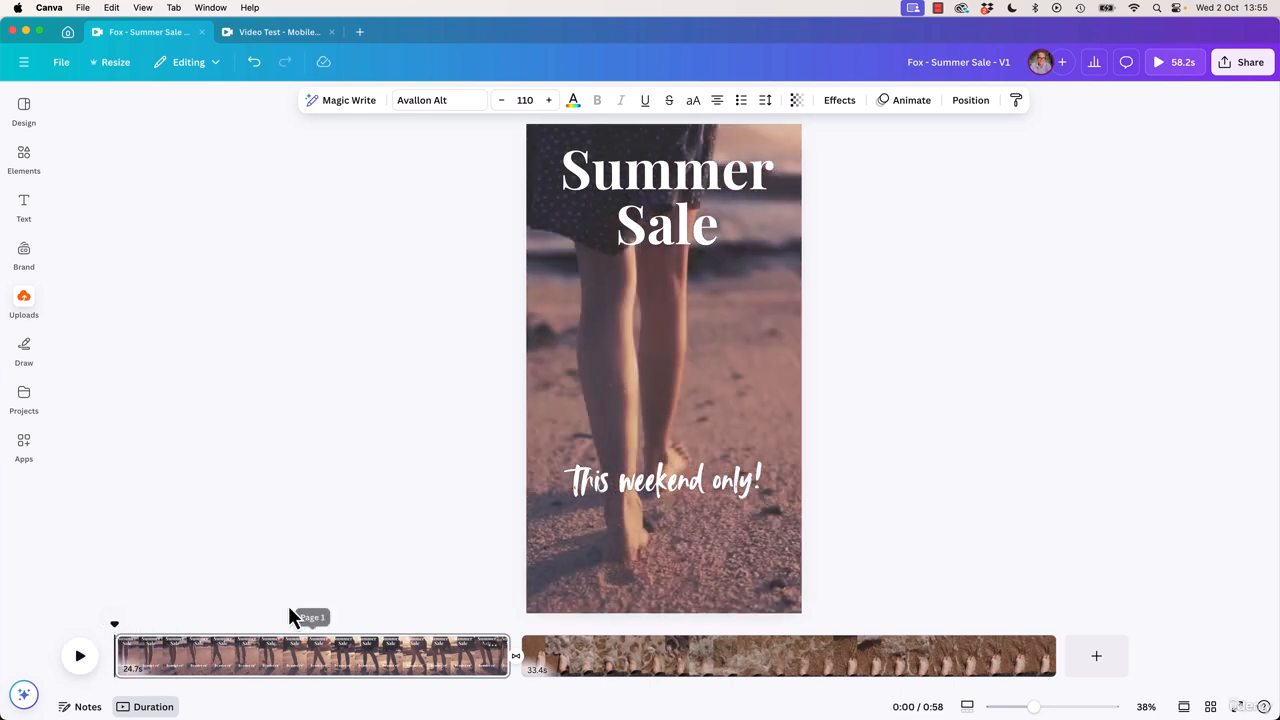
click(716, 182)
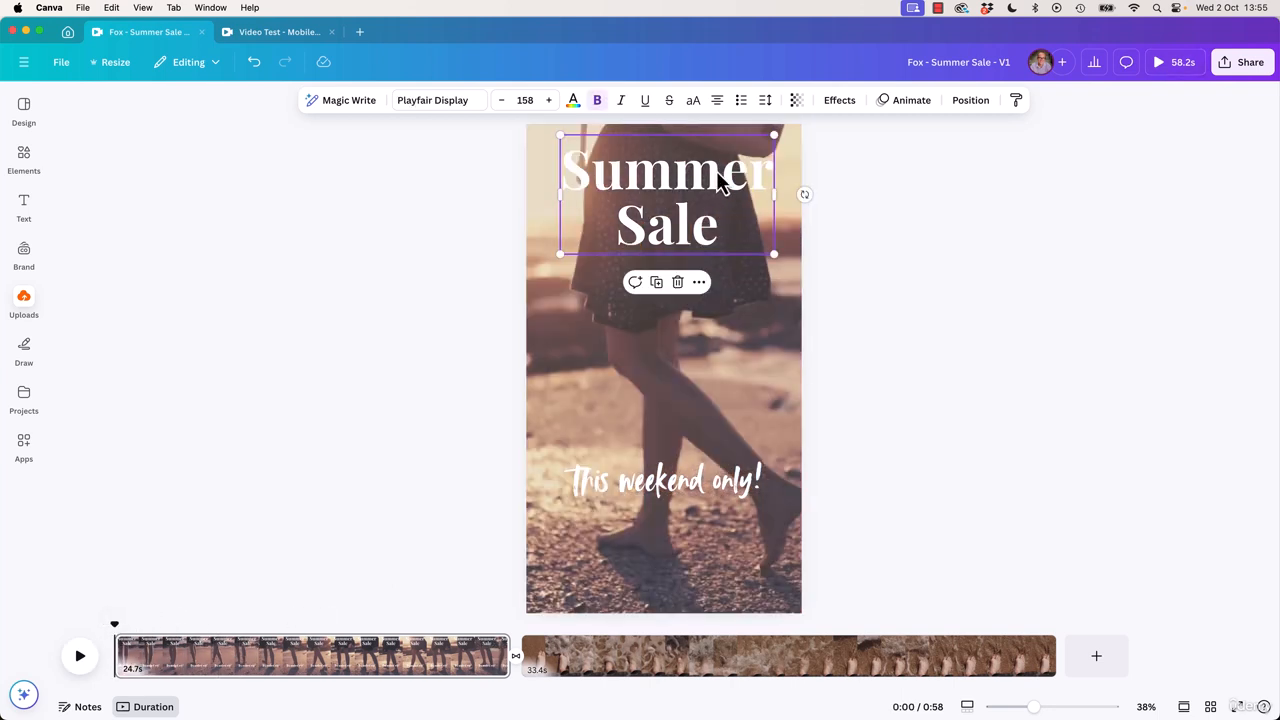
click(910, 101)
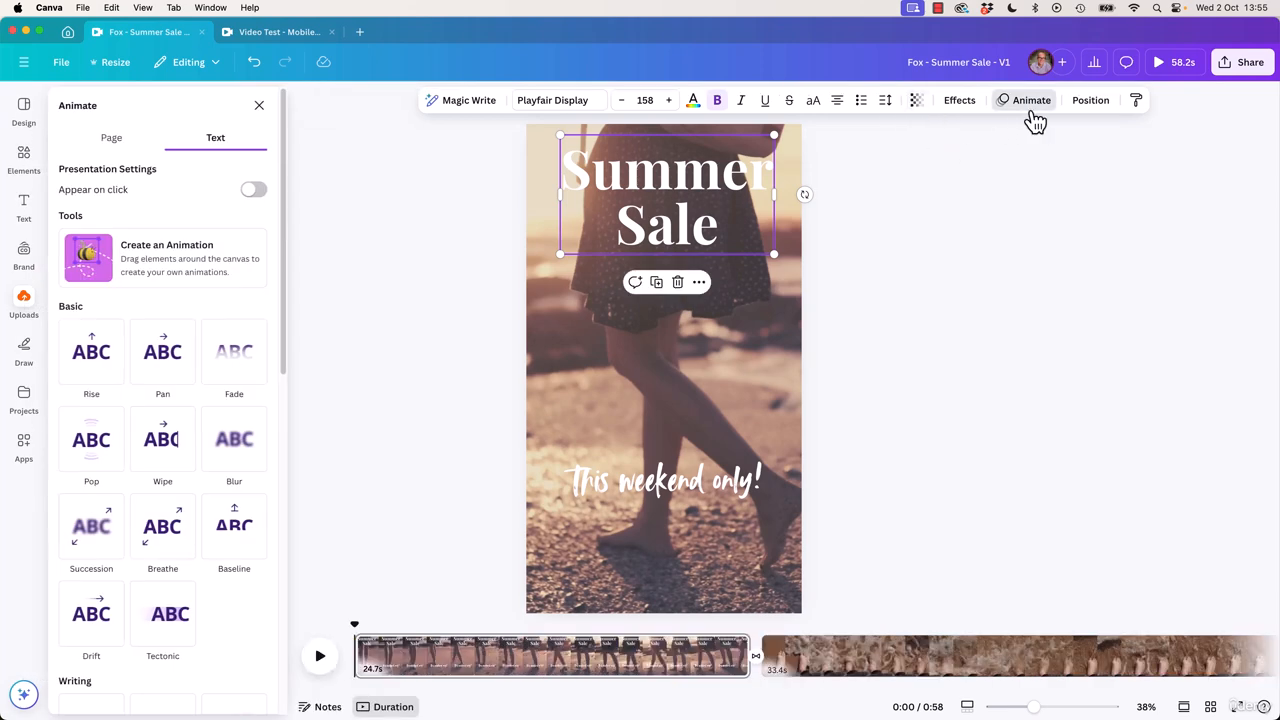
click(240, 450)
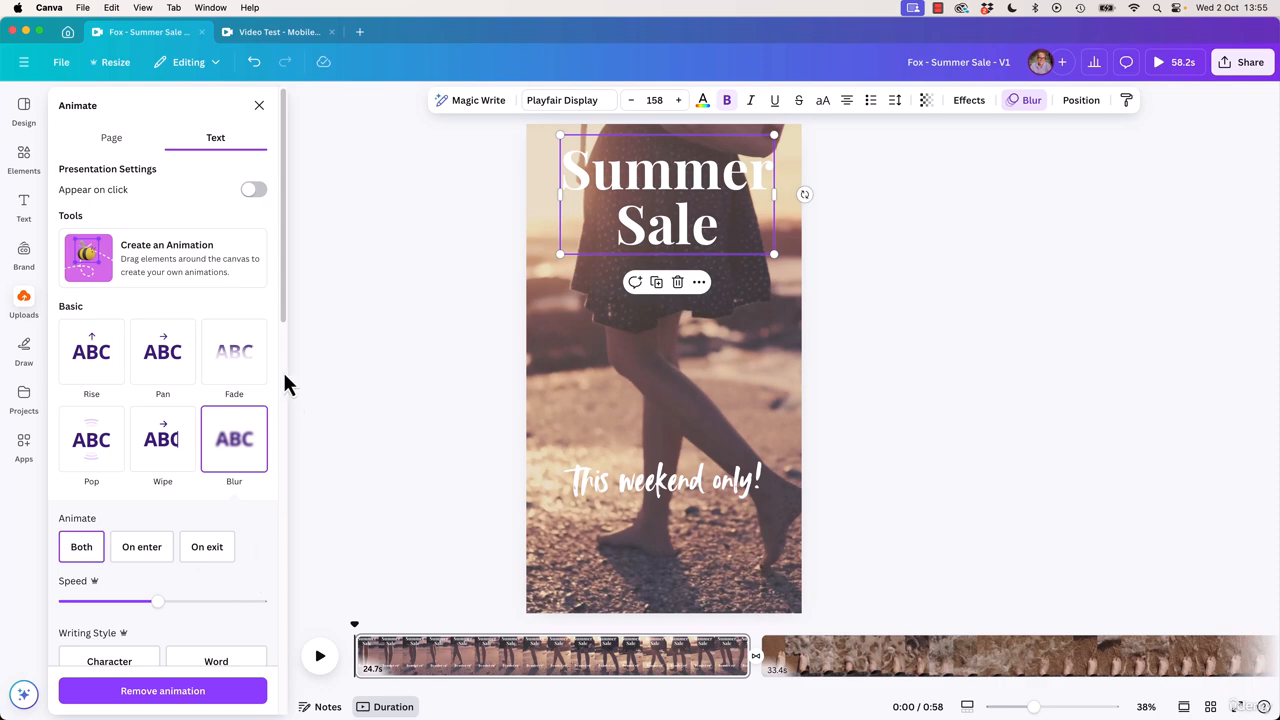
drag(288, 316, 293, 402)
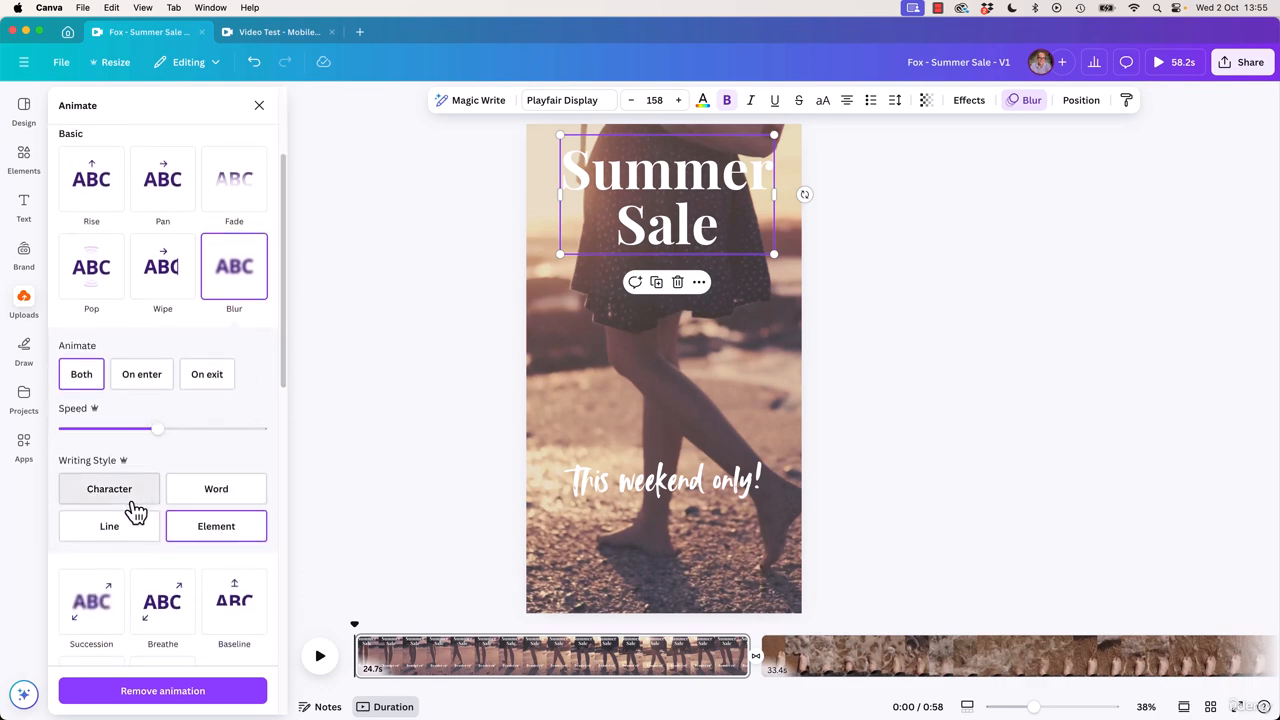
click(229, 500)
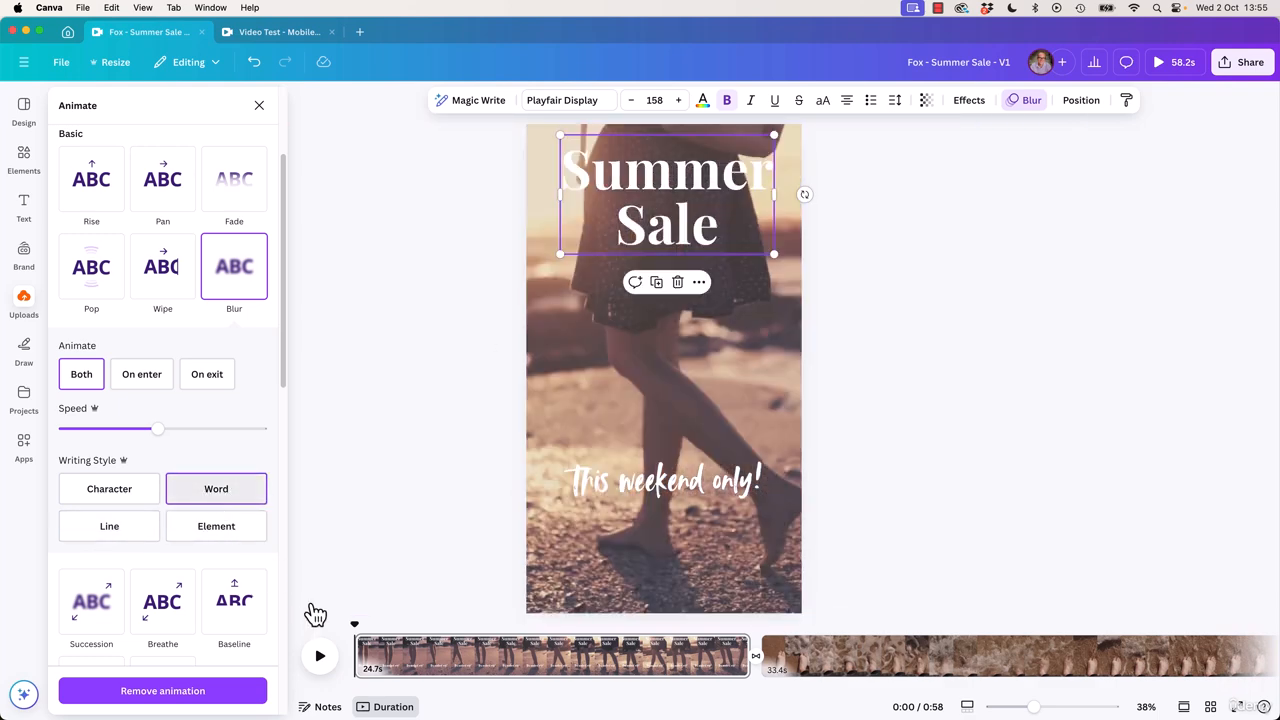
Play back the first seconds of page 1 repeatedly to check the "Summer Sale" word-by-word blur animation
click(324, 662)
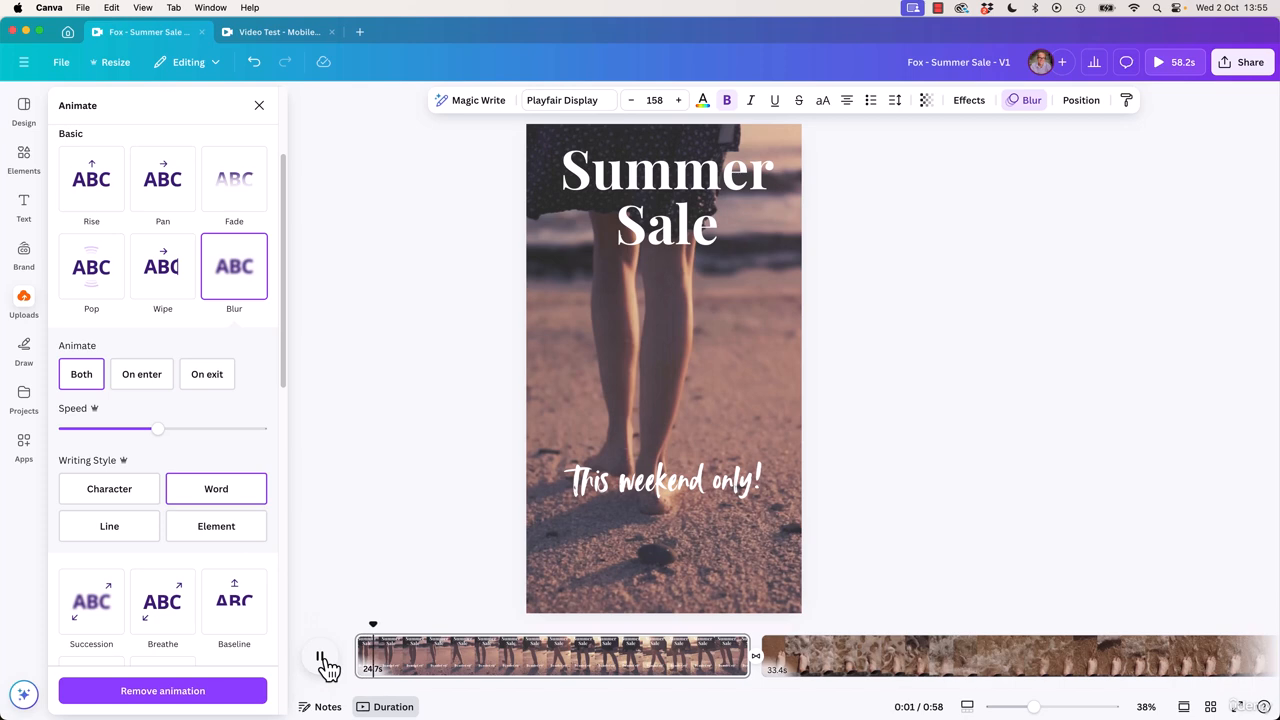
click(324, 662)
click(384, 625)
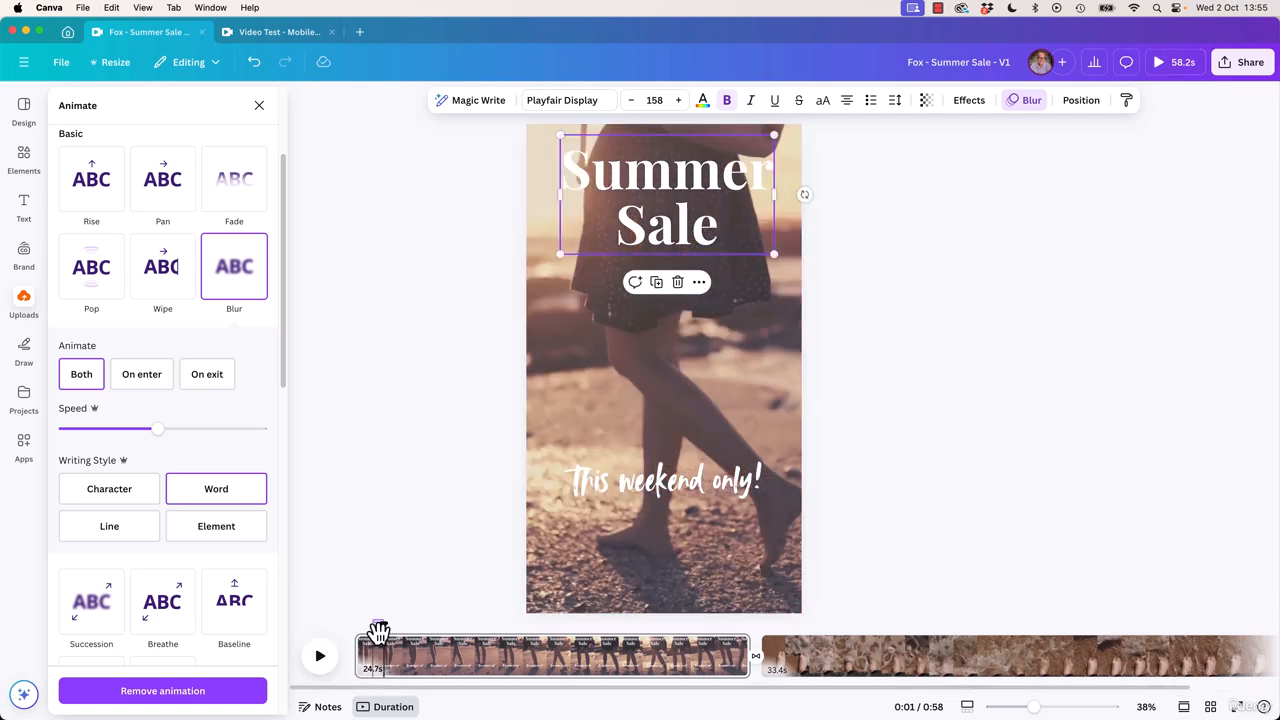
drag(144, 628, 86, 652)
click(81, 659)
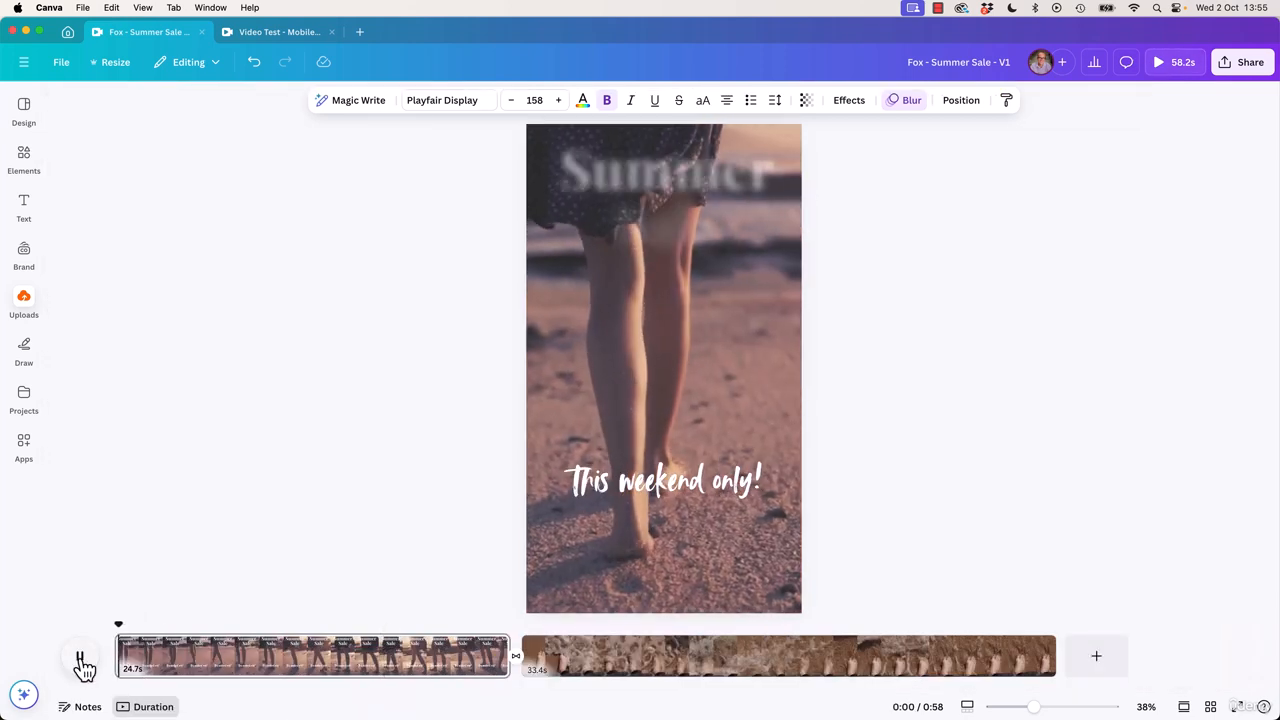
click(137, 633)
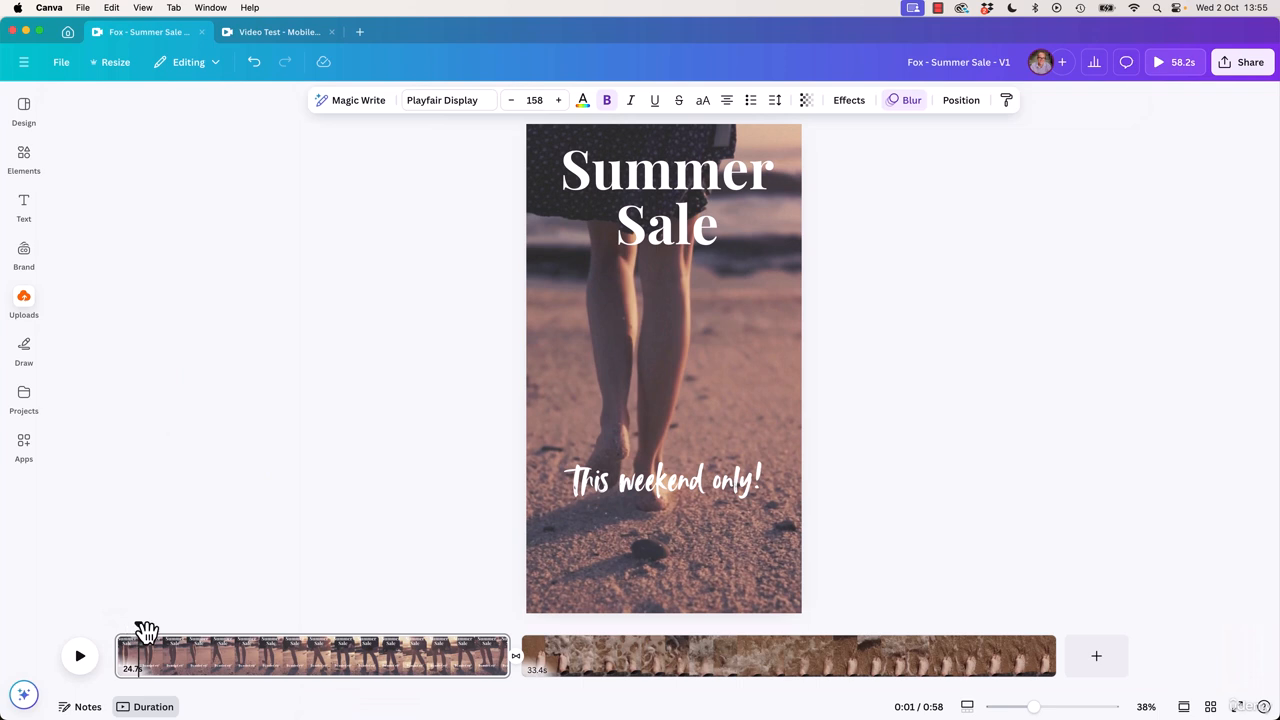
drag(146, 630, 121, 631)
click(84, 660)
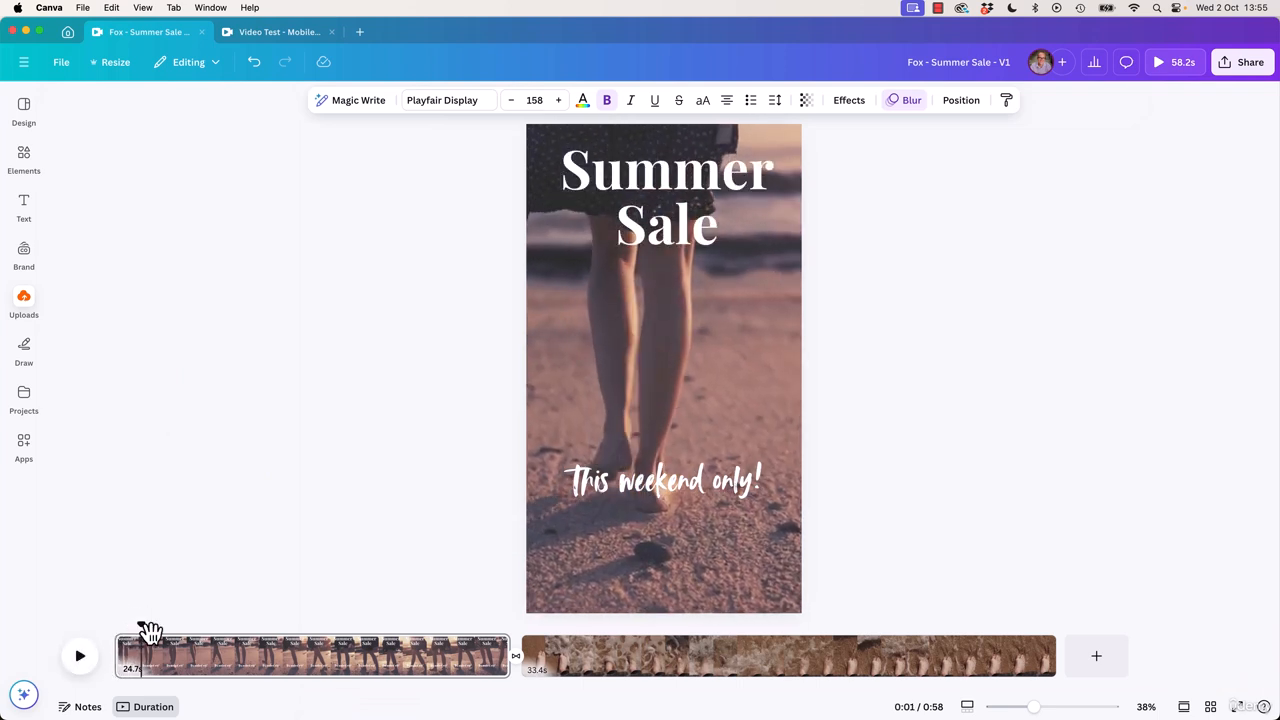
drag(150, 632, 120, 631)
click(83, 659)
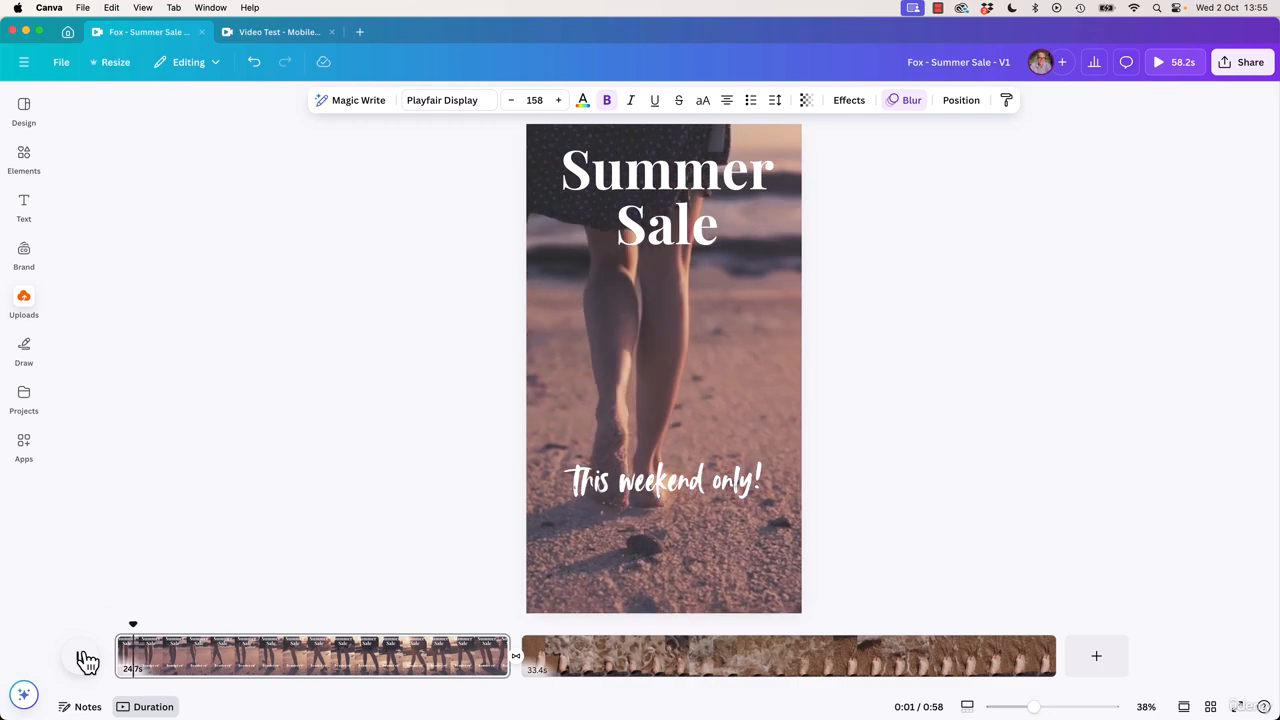
Give the "This weekend only!" text the Succession animation with a slower speed and preview it
click(648, 488)
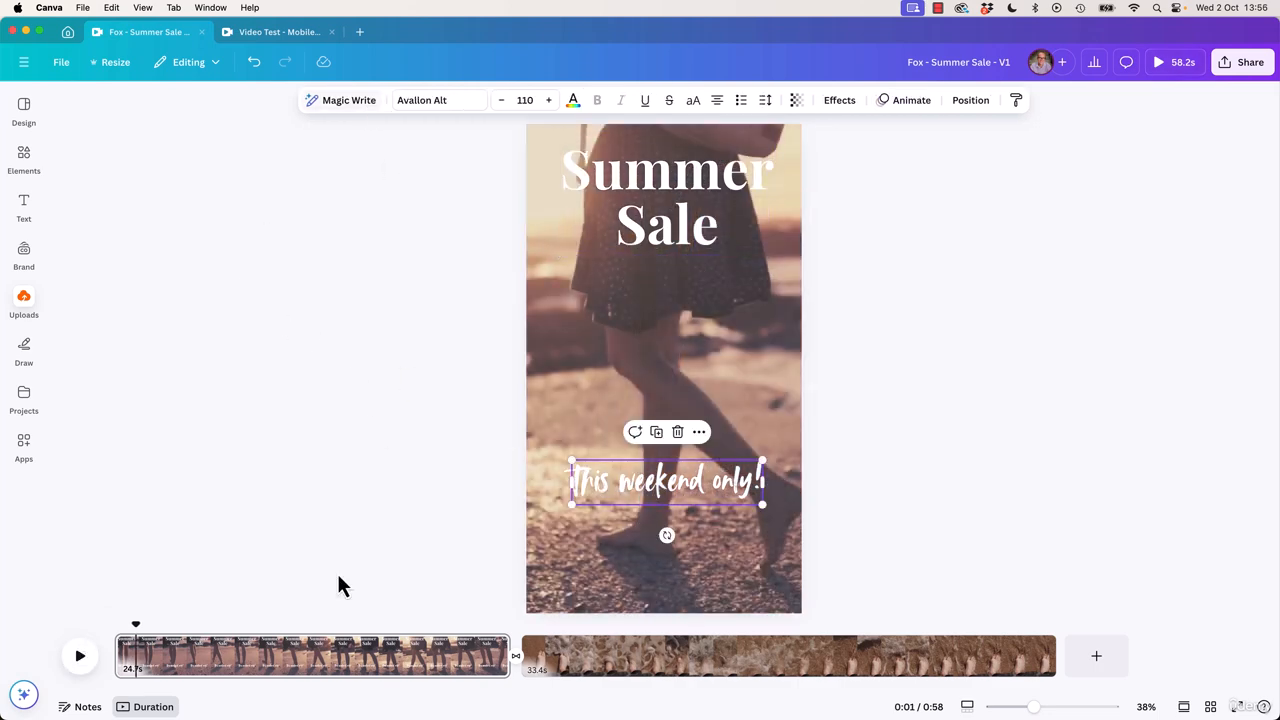
click(893, 100)
scroll(157, 614, down, 1)
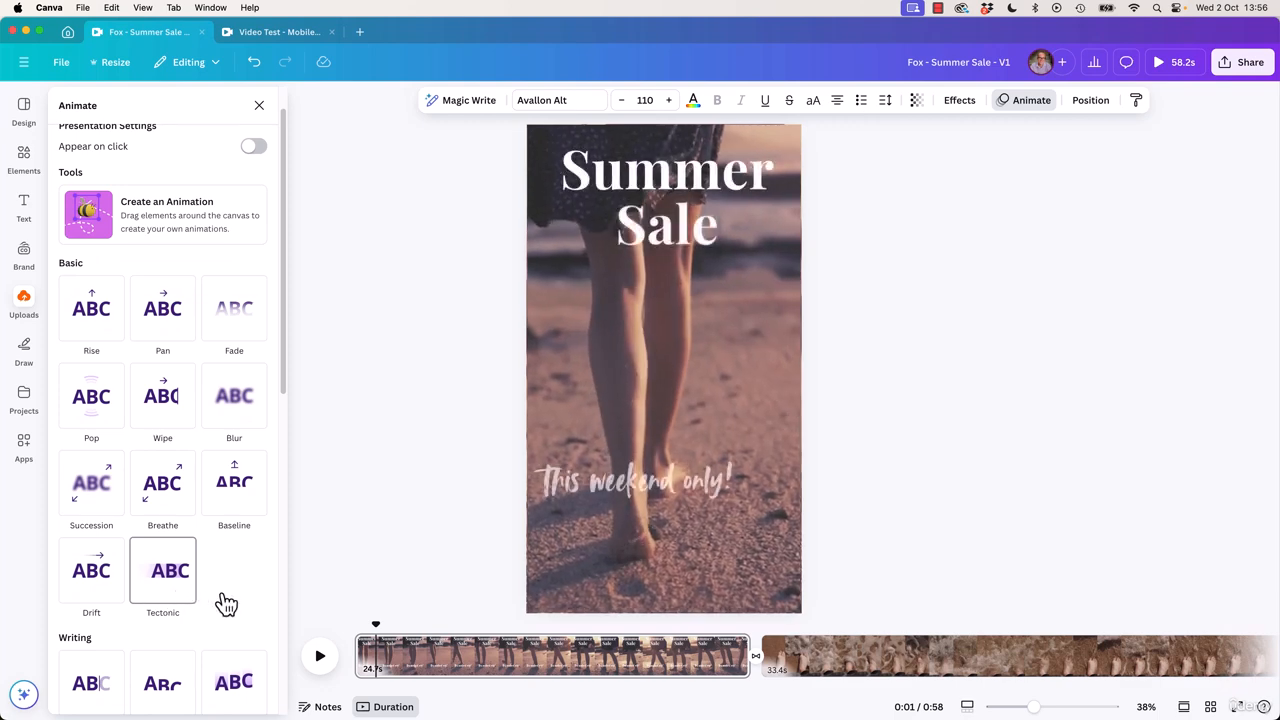
scroll(226, 603, down, 3)
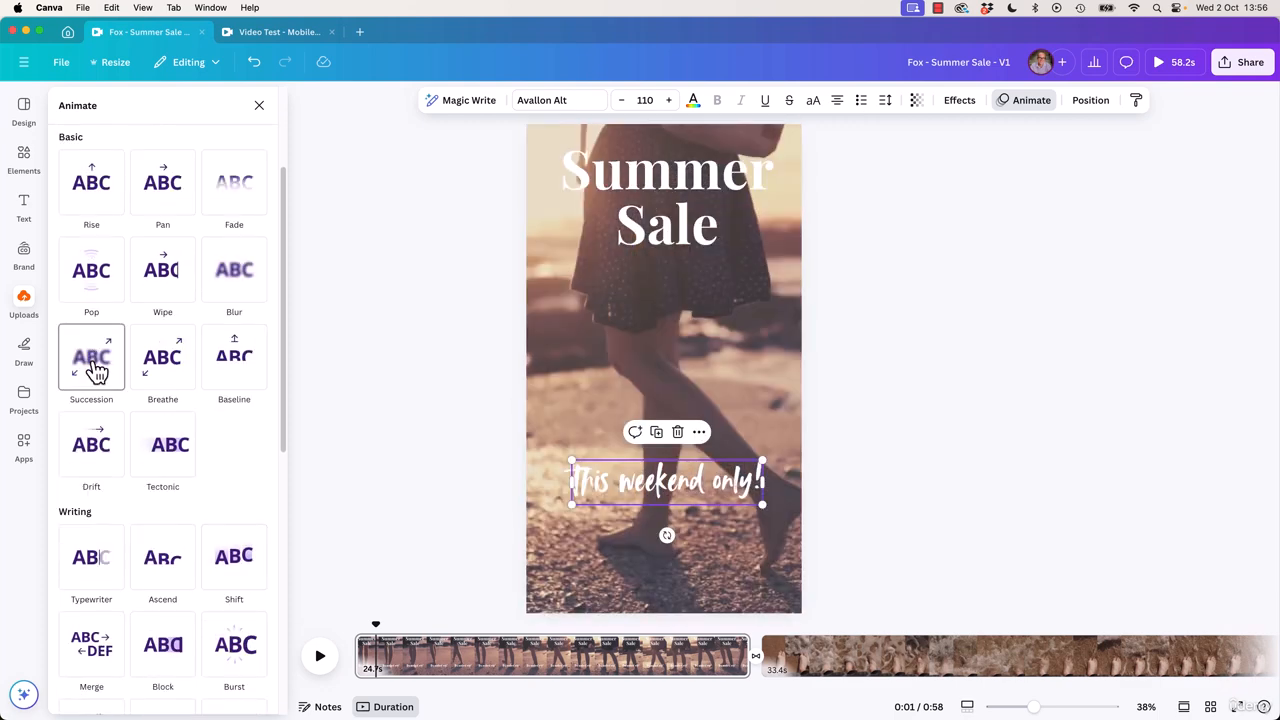
click(97, 372)
drag(159, 524, 94, 524)
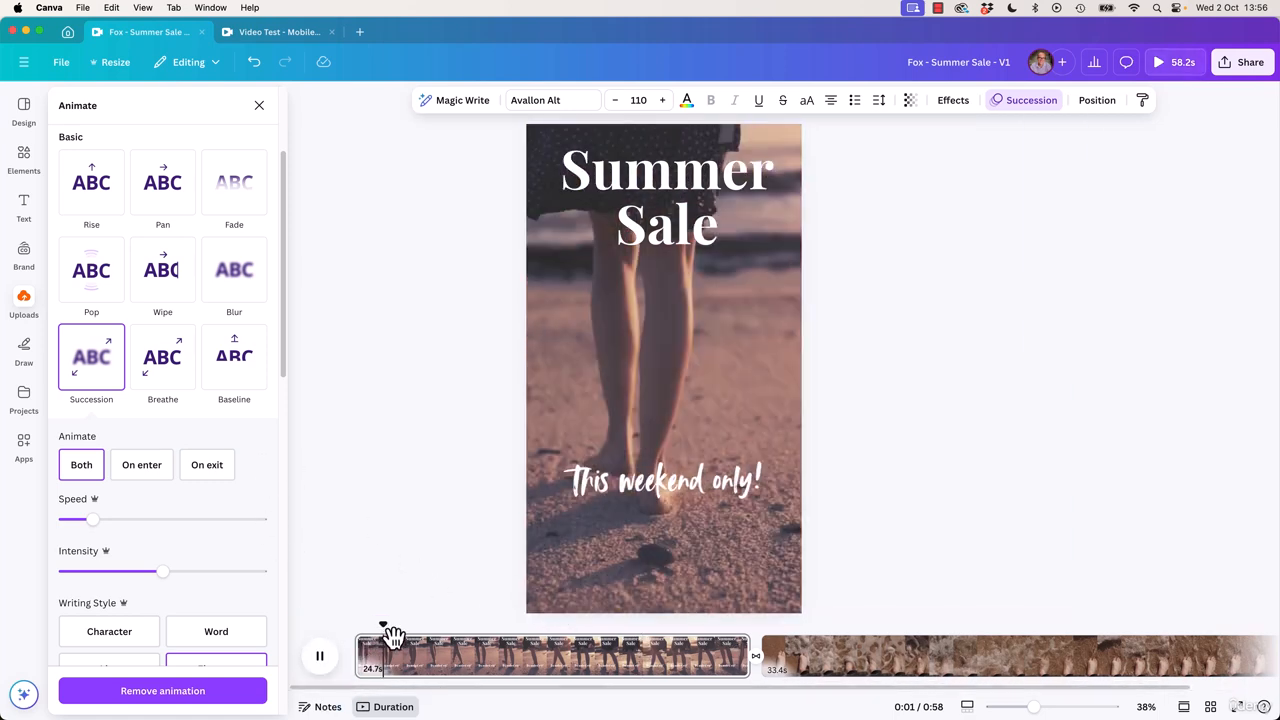
click(319, 660)
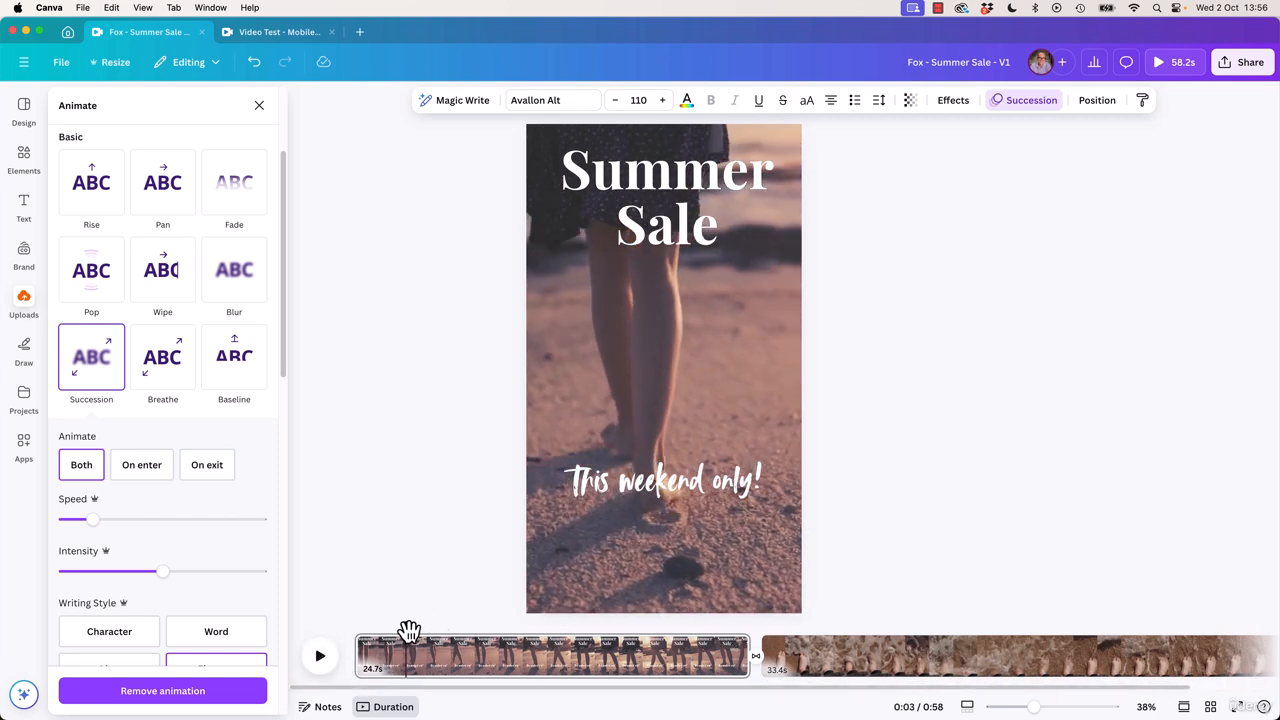
drag(406, 625, 372, 615)
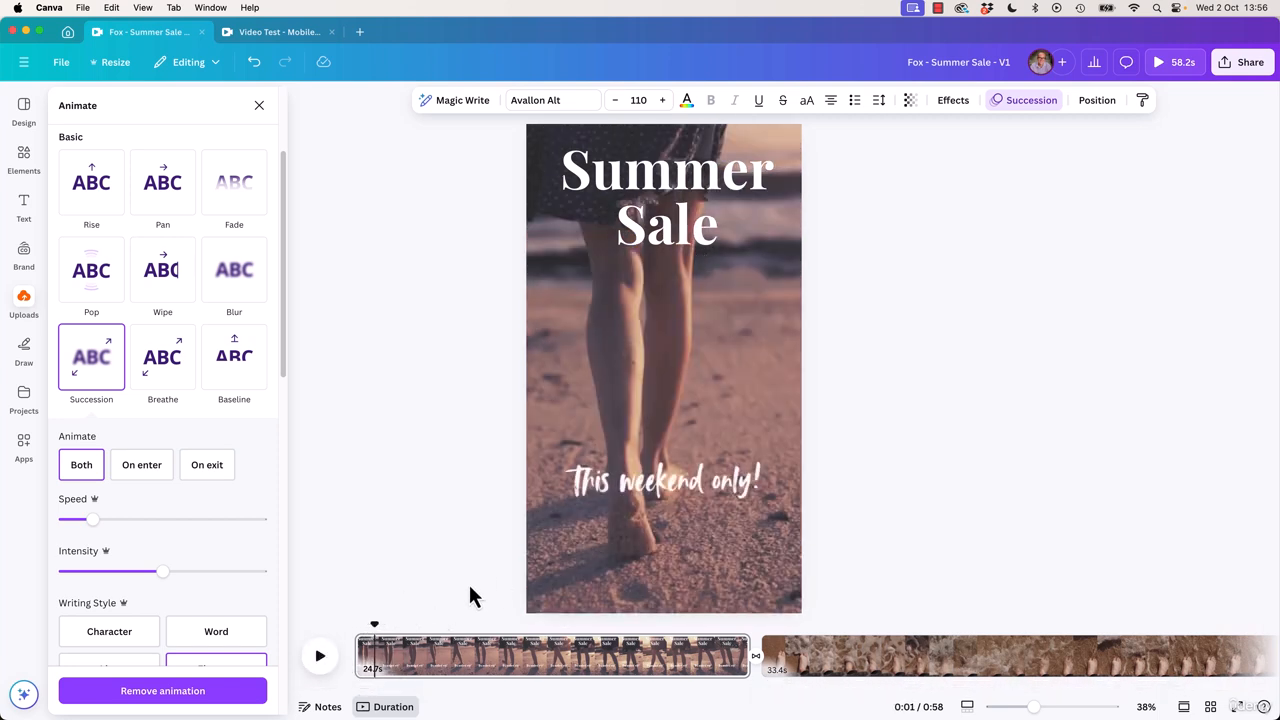
Show the timing of the "Summer Sale" heading and trim its start so it appears shortly after page 1 begins
click(668, 213)
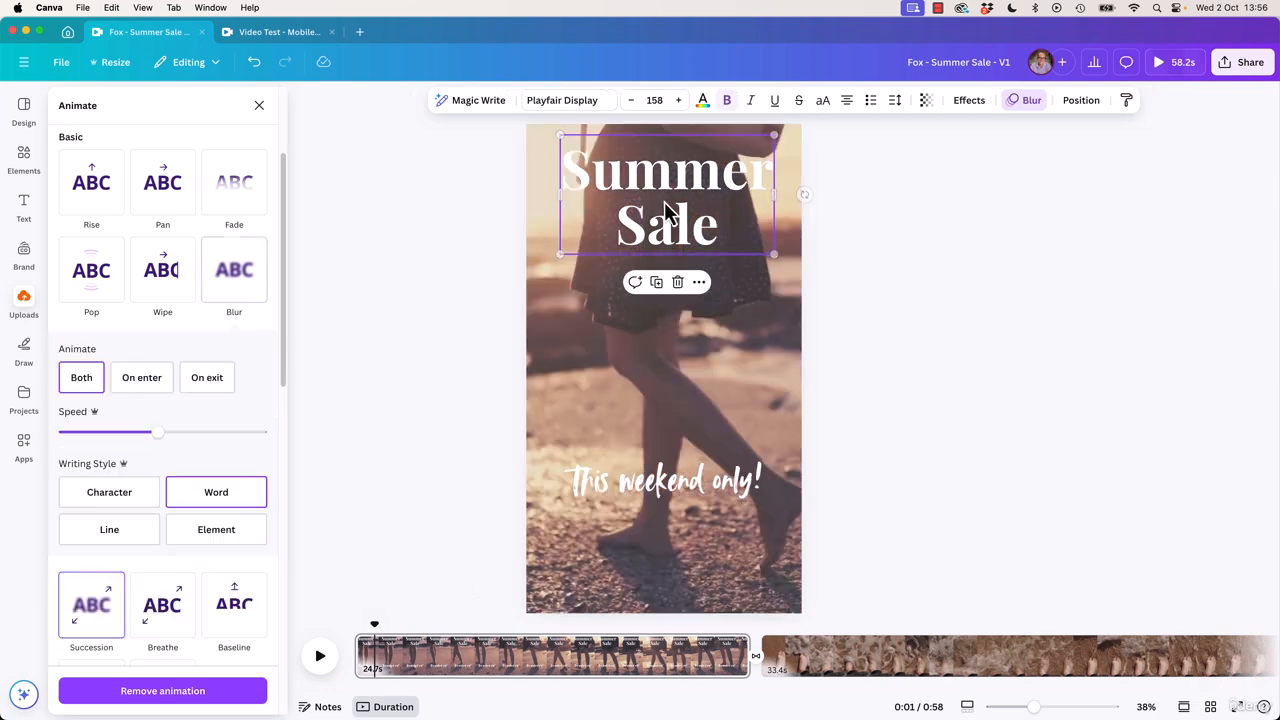
right_click(687, 190)
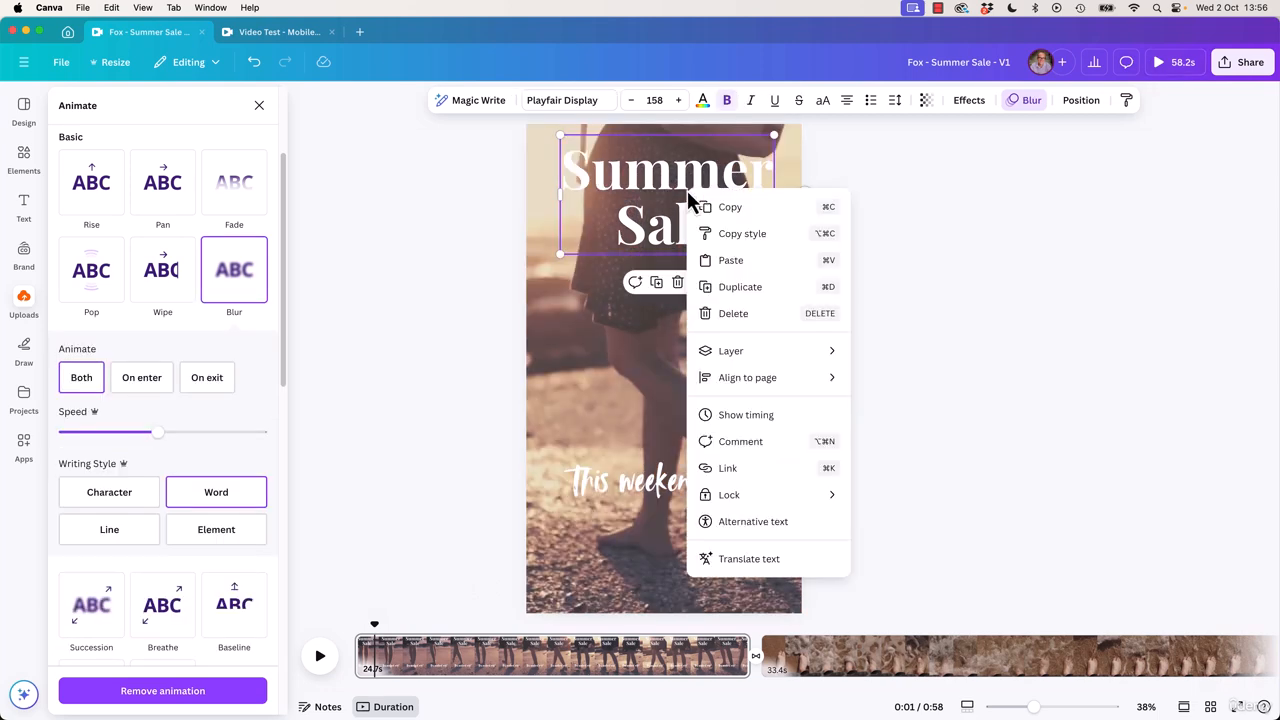
click(743, 416)
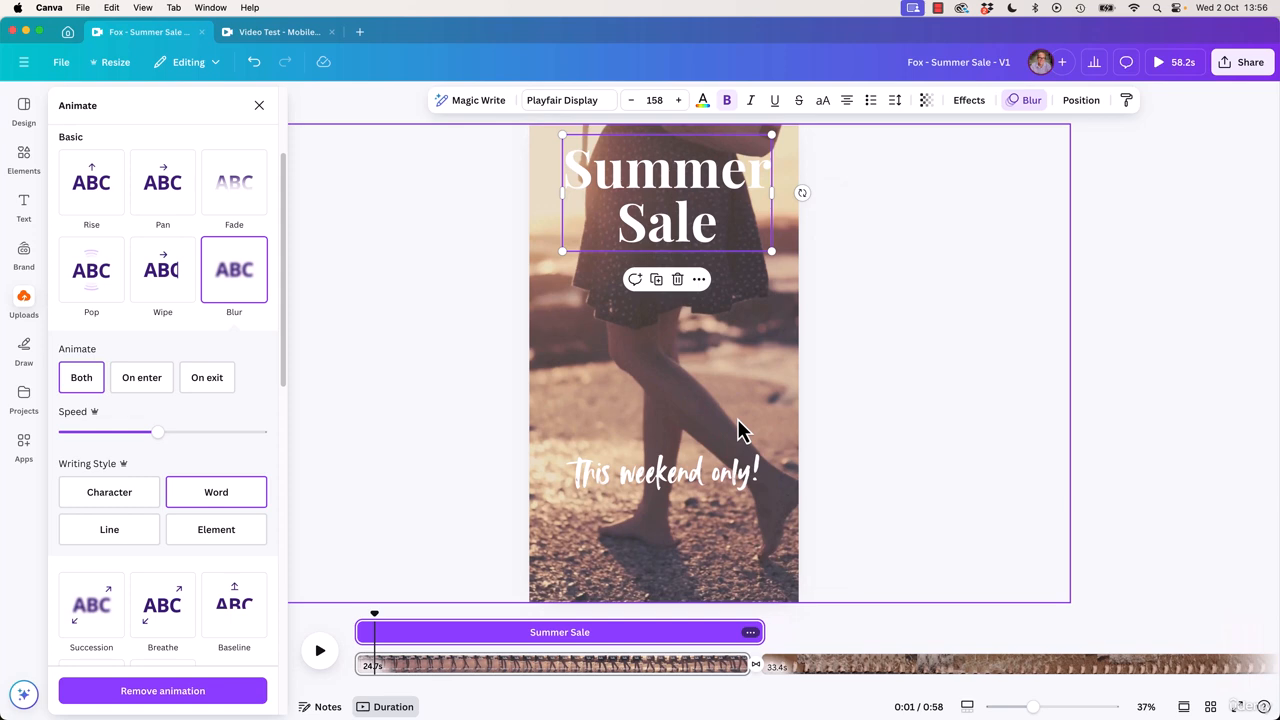
click(466, 666)
click(462, 636)
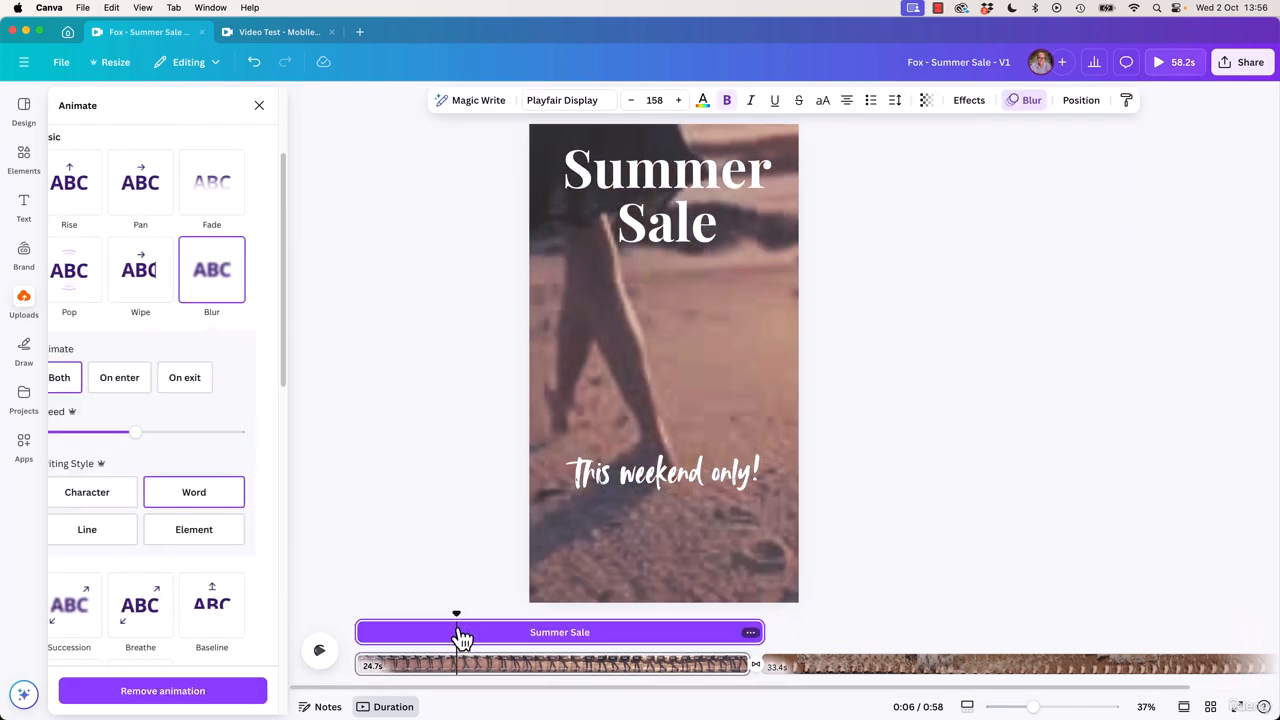
drag(347, 630, 383, 629)
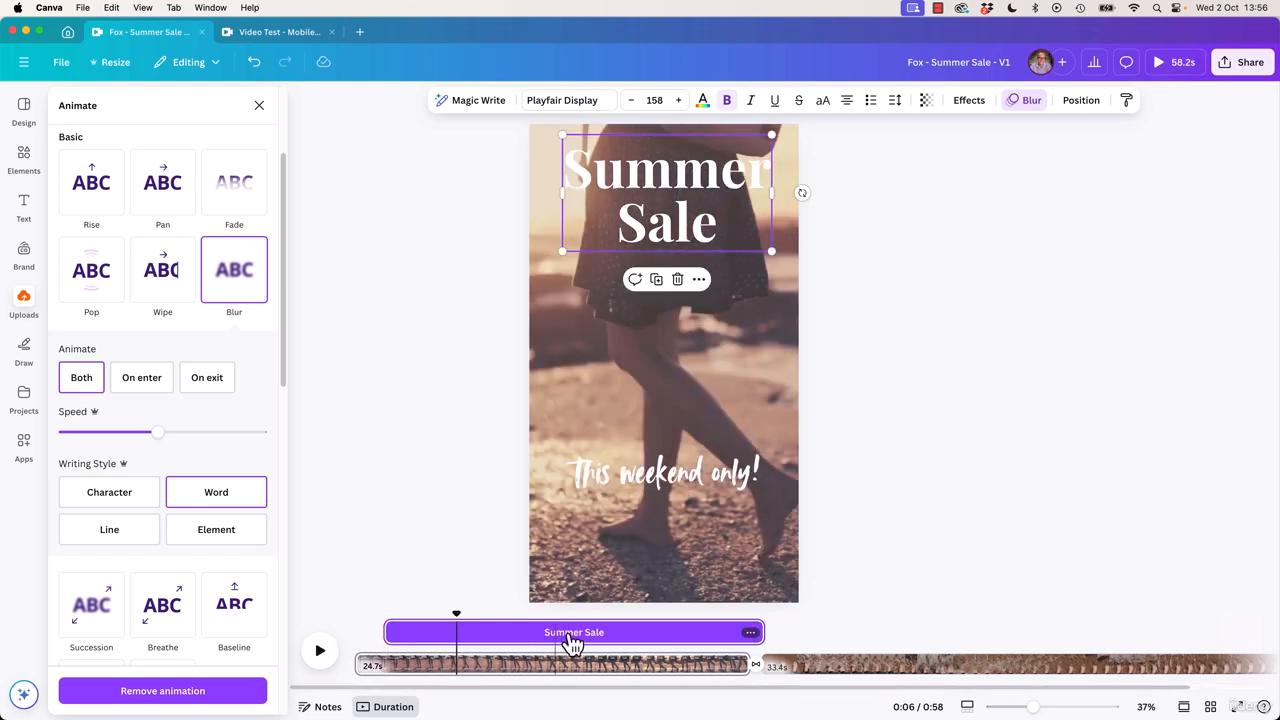
Play the video from the beginning to check when the "Summer Sale" heading appears
drag(463, 622, 358, 622)
click(320, 651)
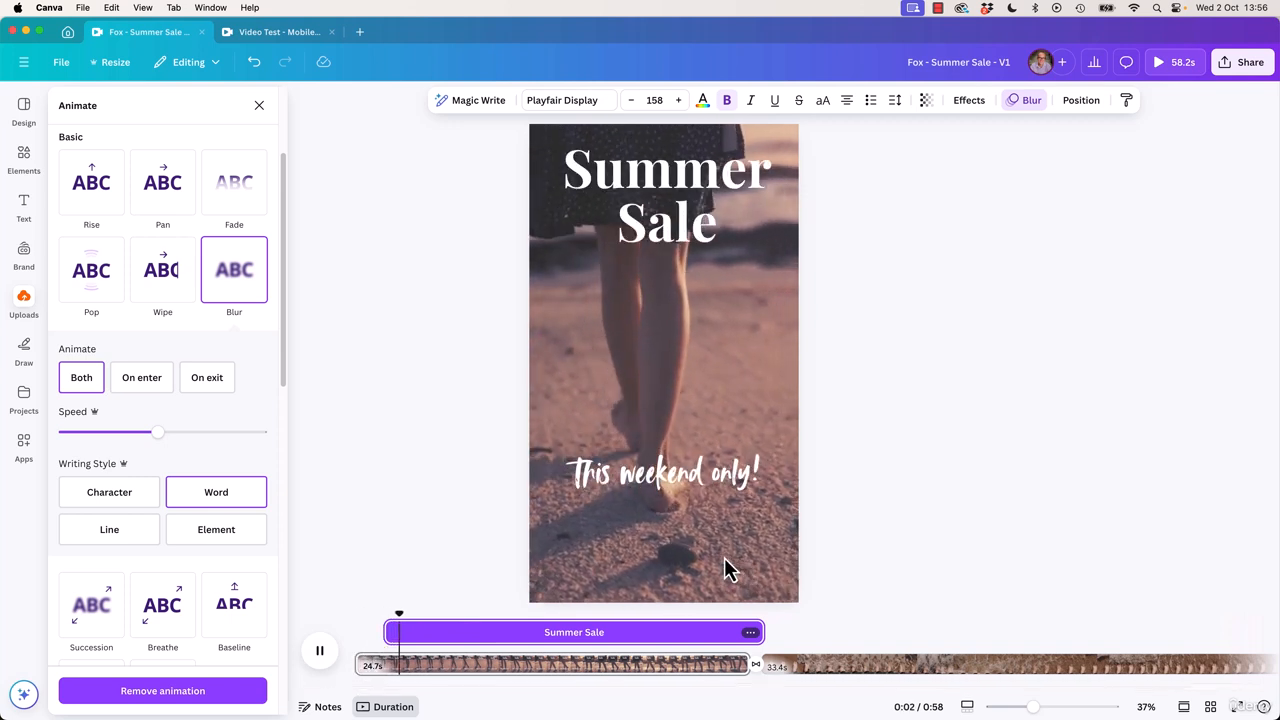
click(415, 617)
mouse_move(410, 618)
mouse_down()
mouse_move(340, 619)
mouse_move(371, 608)
mouse_move(398, 622)
mouse_up()
Trim the start of "This weekend only!" so it appears just after the "Summer Sale" heading, and preview the sequence
click(665, 490)
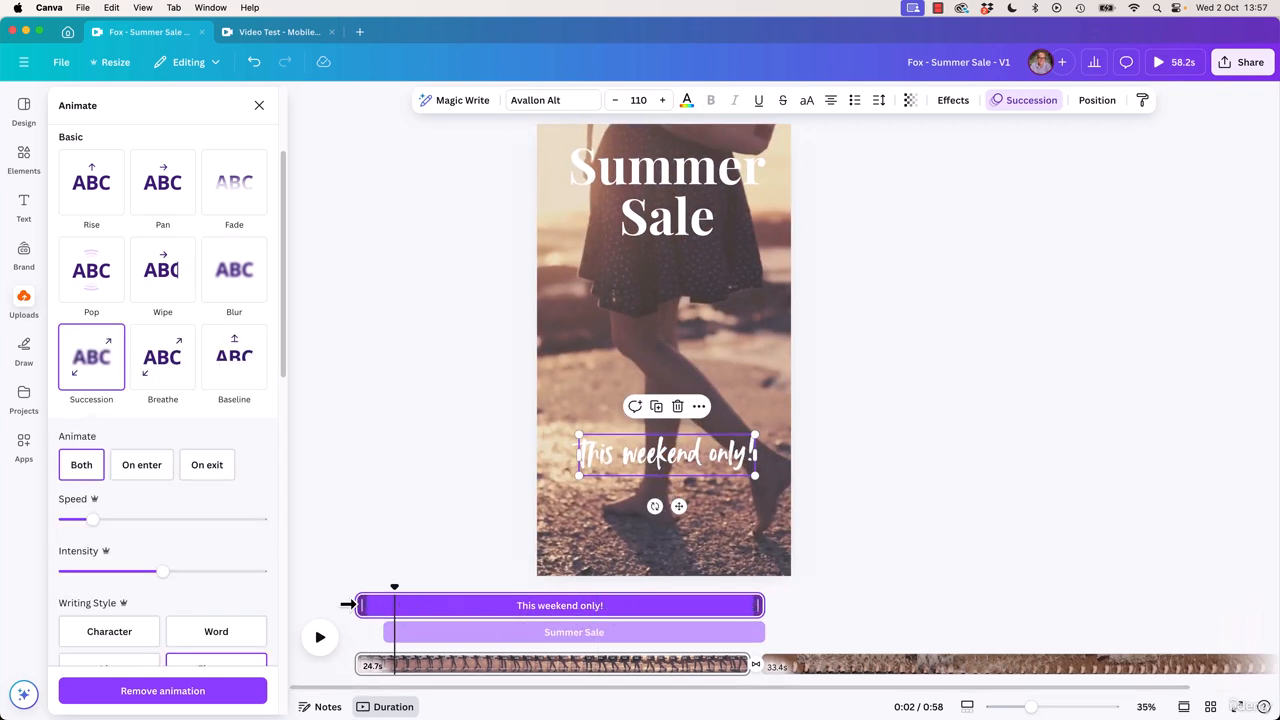
mouse_move(371, 606)
mouse_down()
mouse_move(408, 603)
mouse_move(364, 595)
mouse_up()
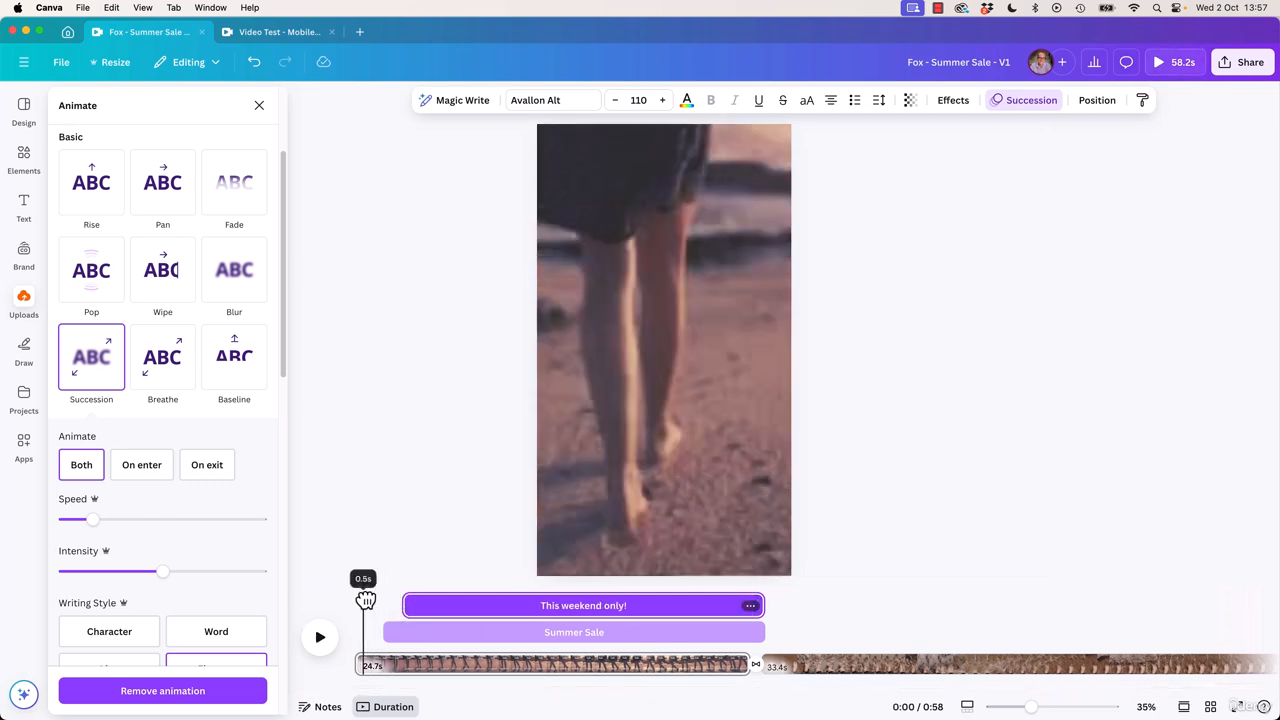
click(320, 638)
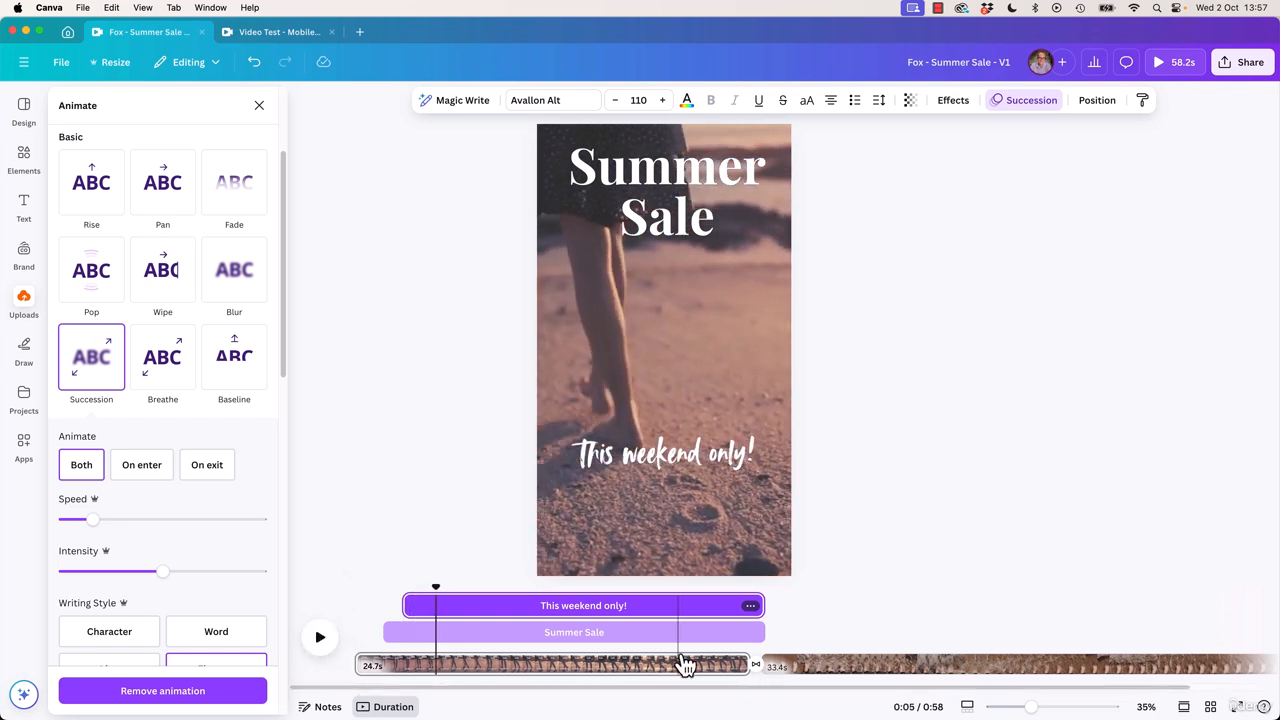
Shorten the "This weekend only!" and "Summer Sale" timings so both end together near the middle of the first clip
drag(773, 602, 573, 606)
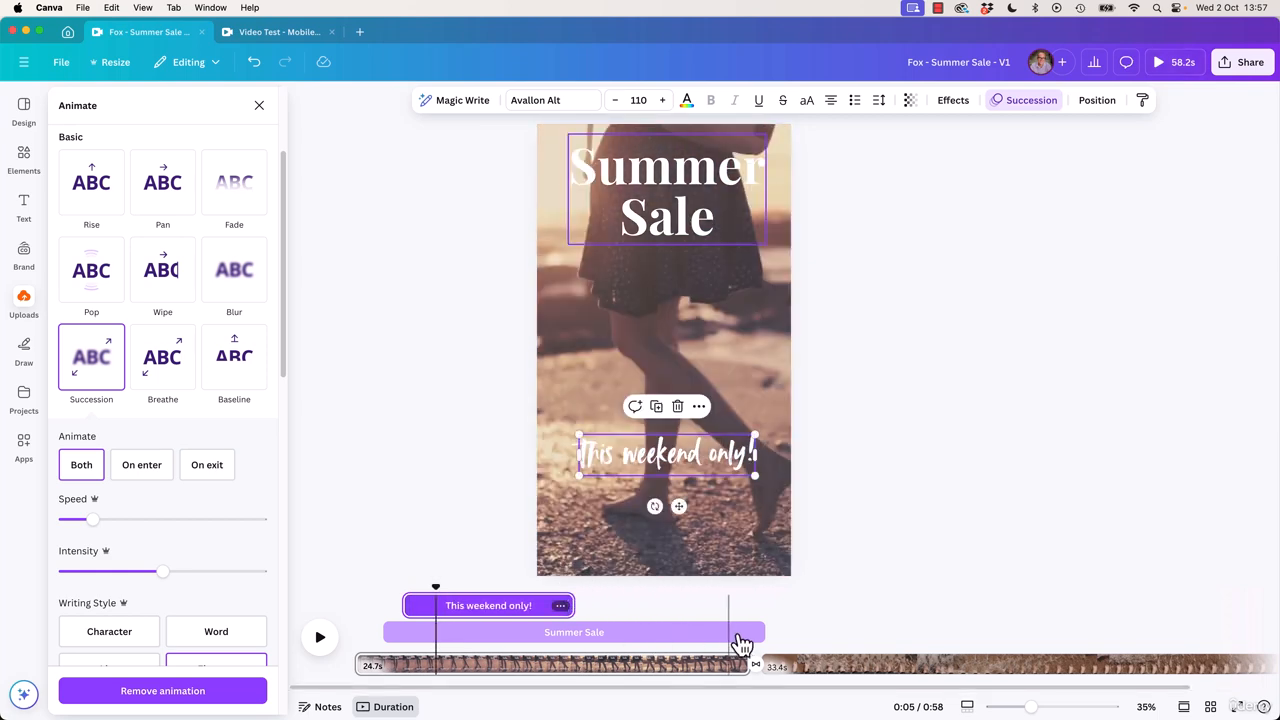
click(731, 632)
drag(763, 632, 573, 630)
Add a text box reading "Don't Miss Out" and set its font to Breathing
click(23, 207)
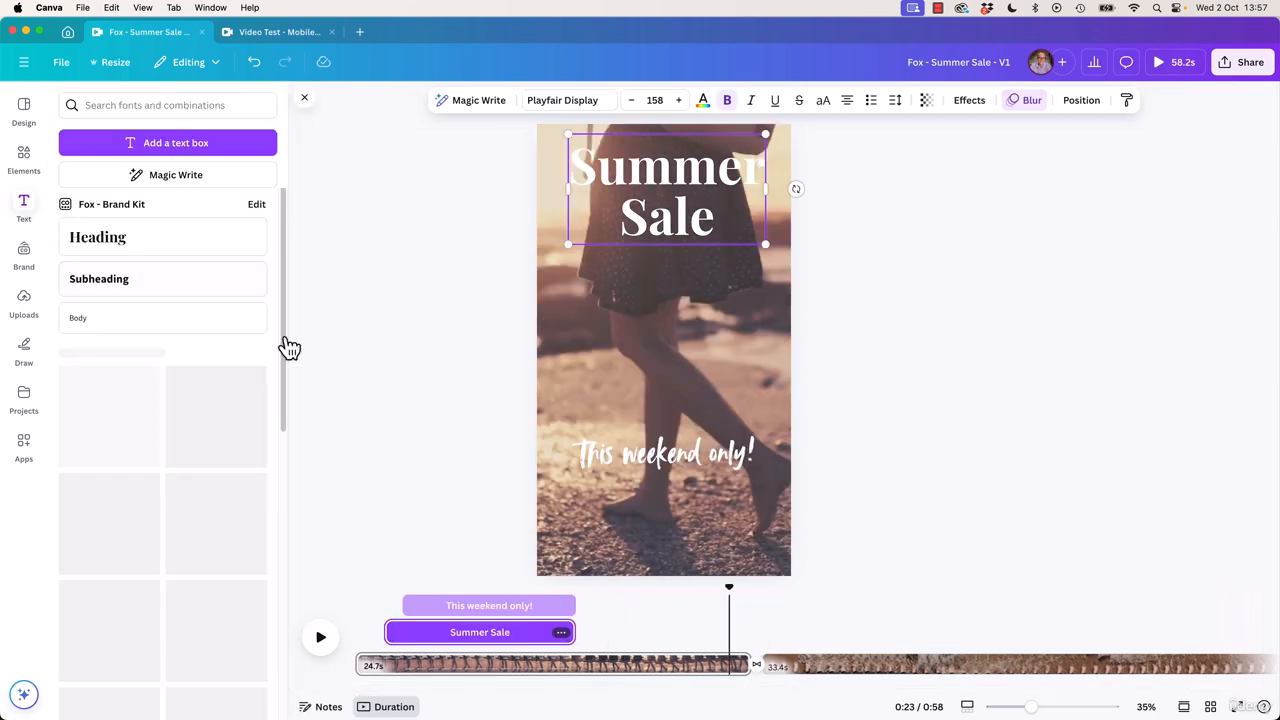
click(188, 150)
text(Don't Miss Out)
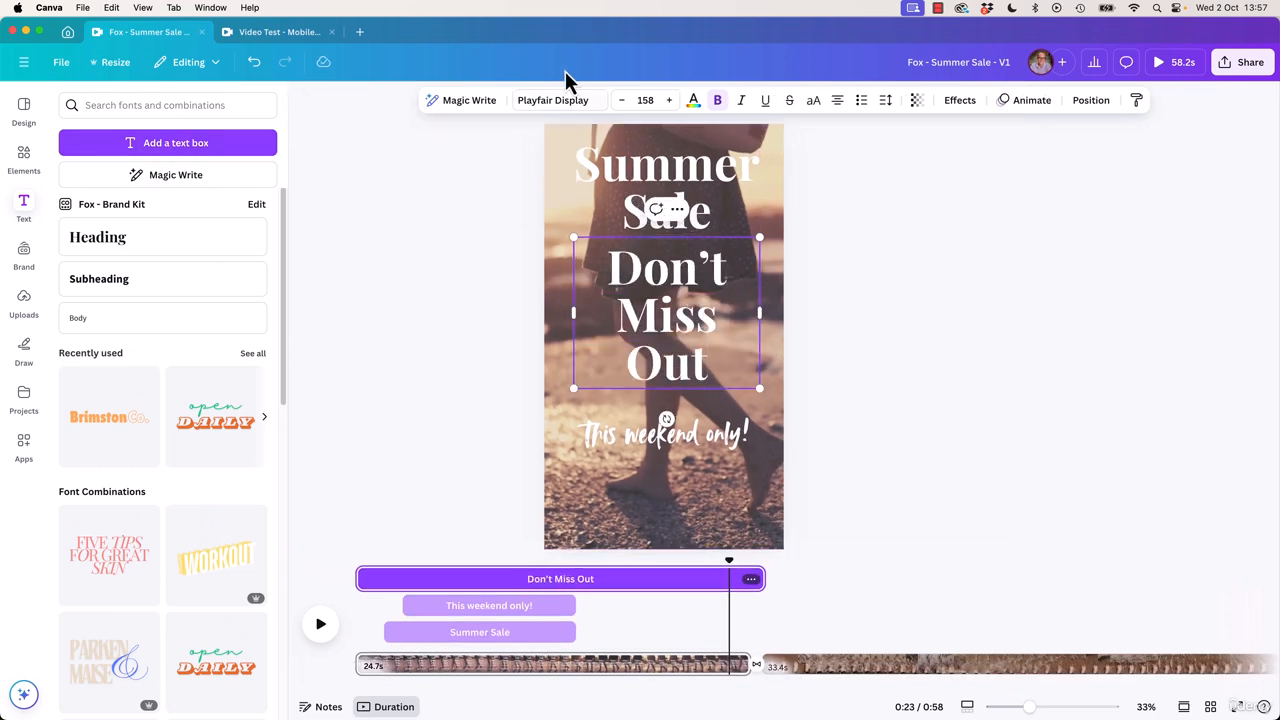
key(super+a)
click(560, 101)
click(107, 456)
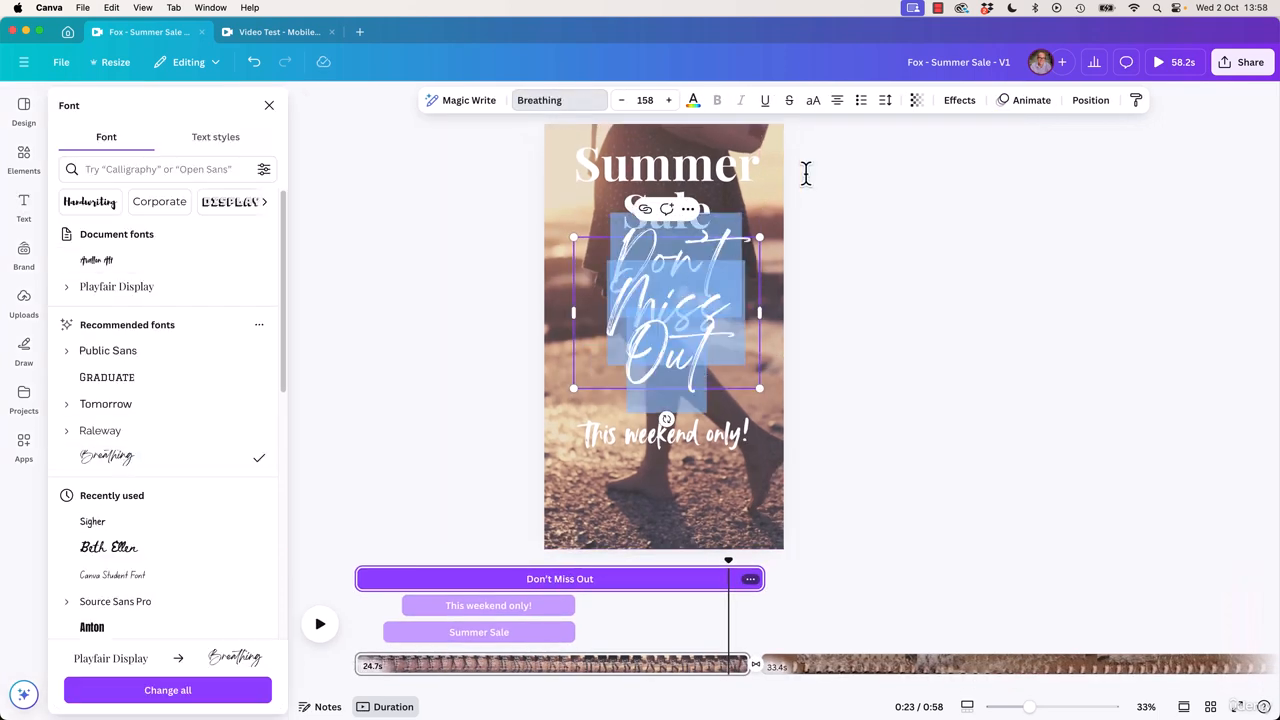
Set the "Don't Miss Out" text's letter spacing to 0 and its line spacing to 1.16
click(886, 104)
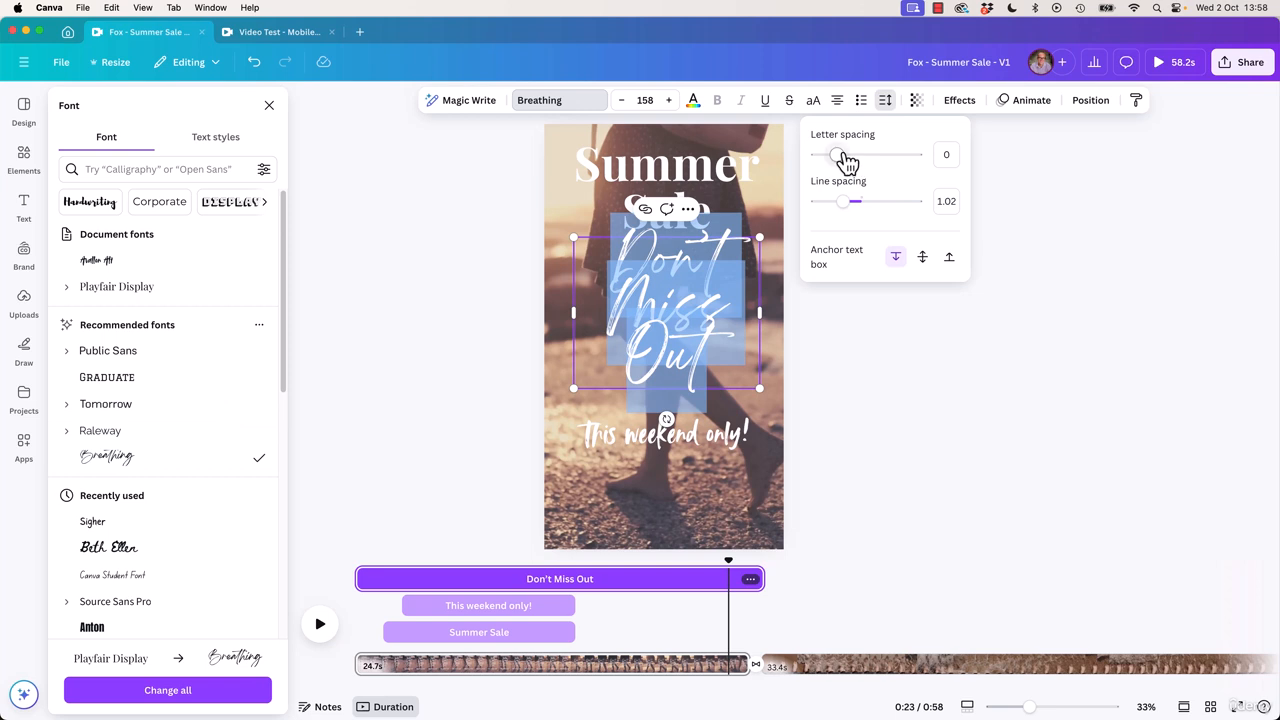
drag(843, 160, 853, 162)
click(946, 155)
text(0)
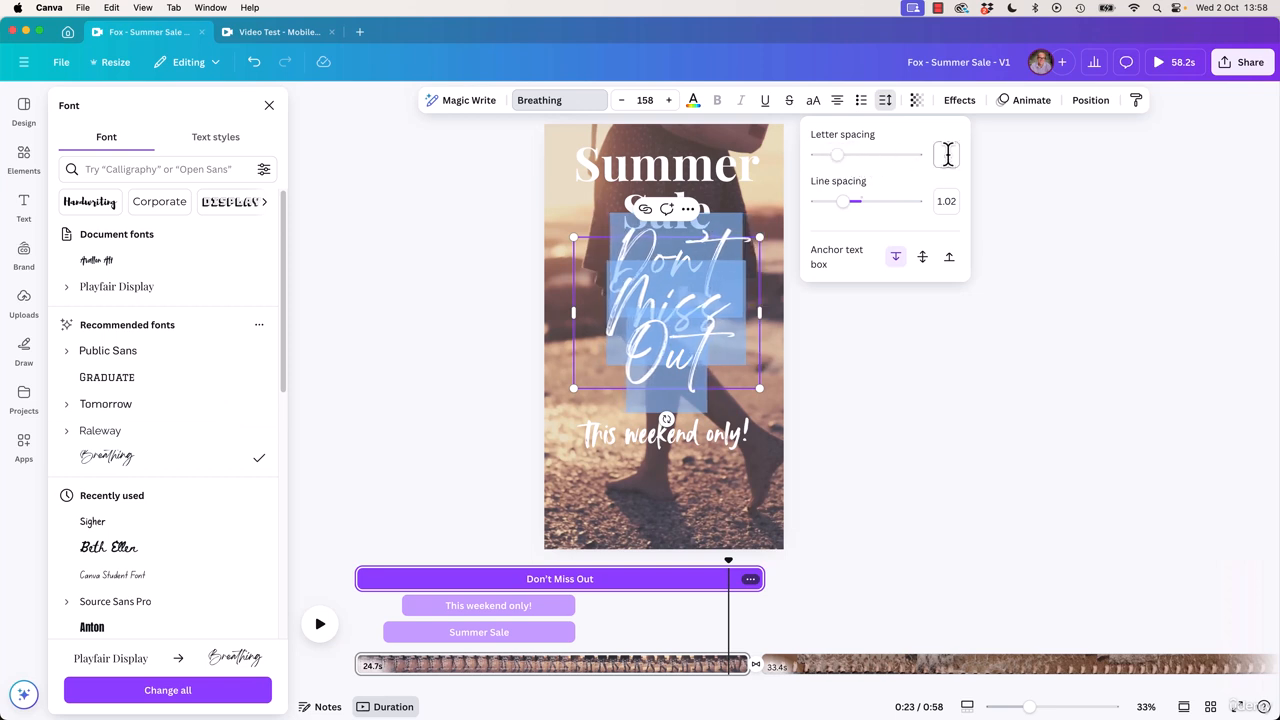
key(Tab)
drag(851, 207, 855, 212)
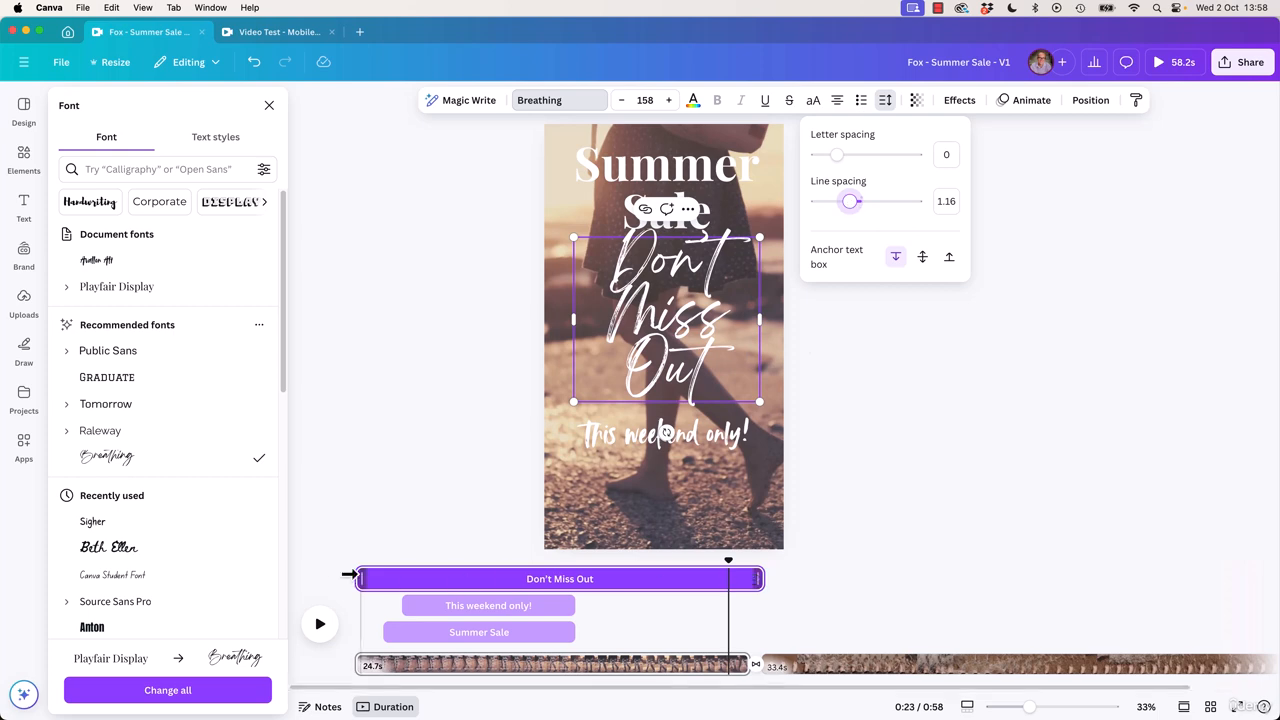
Trim the start of the "Don't Miss Out" timing so it begins where the other two texts end
drag(348, 578, 577, 581)
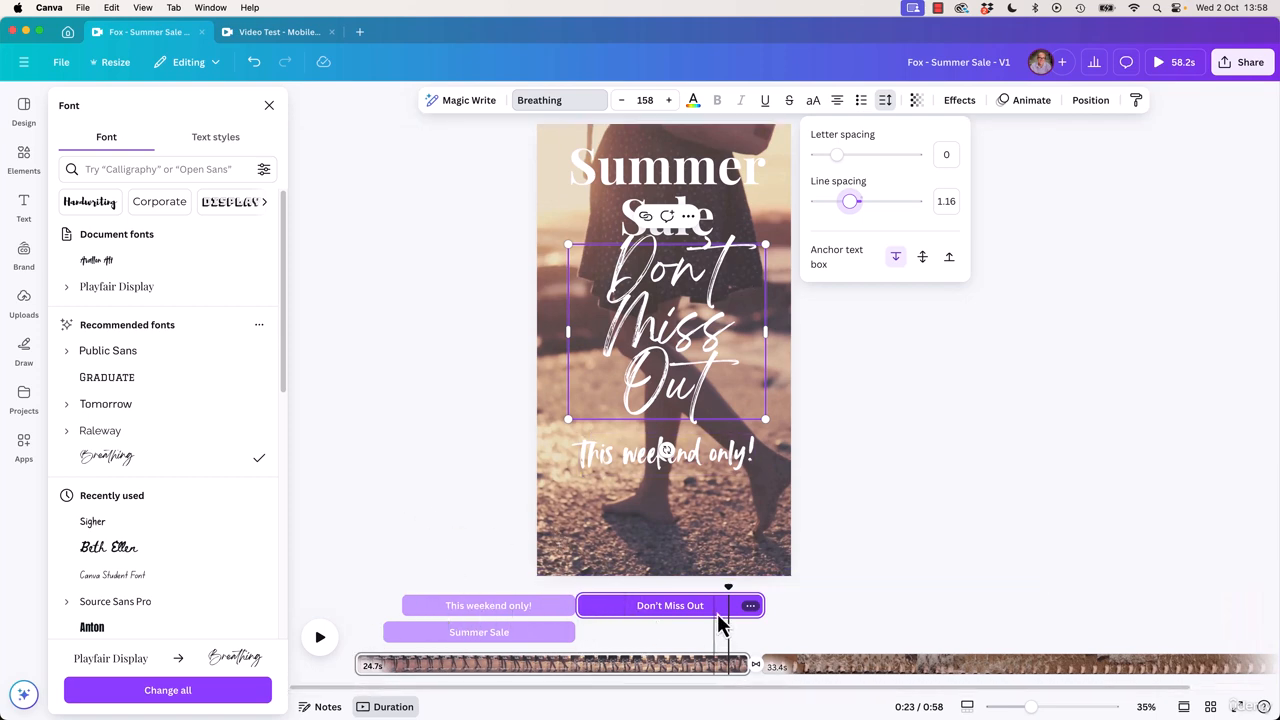
Play the first clip from about 7.7 s to preview how the earlier texts give way to "Don't Miss Out"
drag(725, 590, 480, 606)
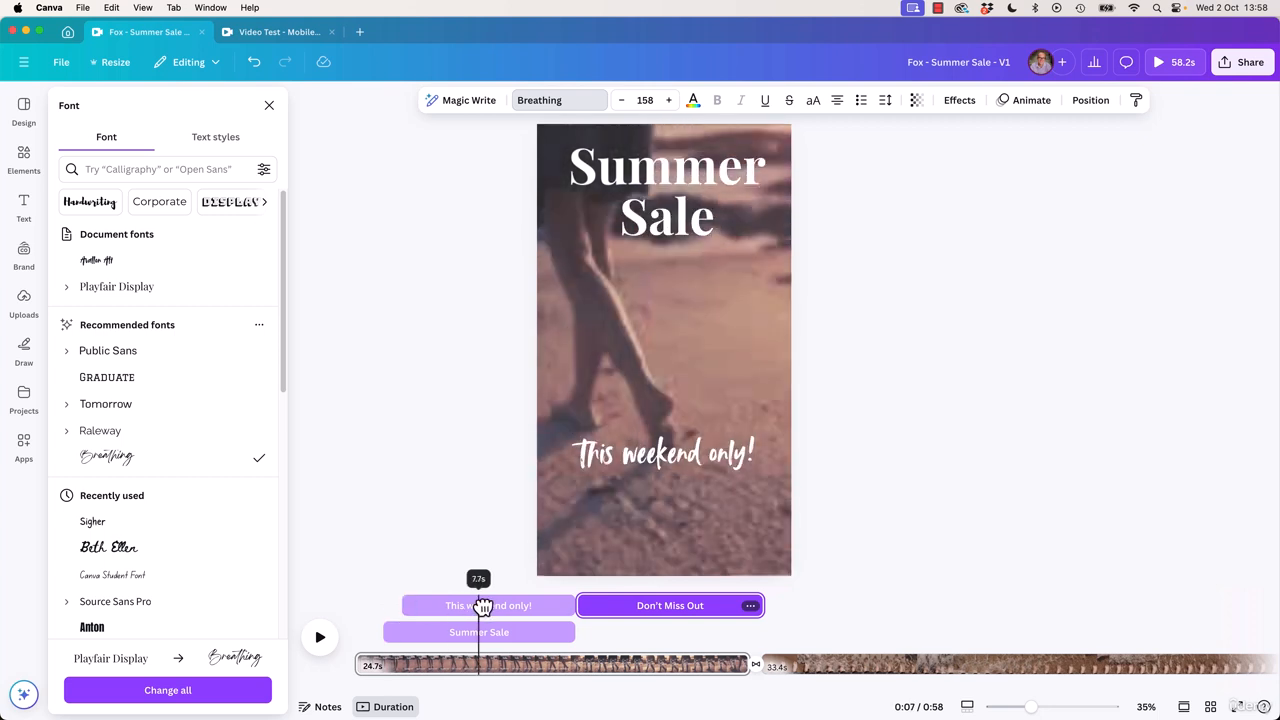
click(320, 637)
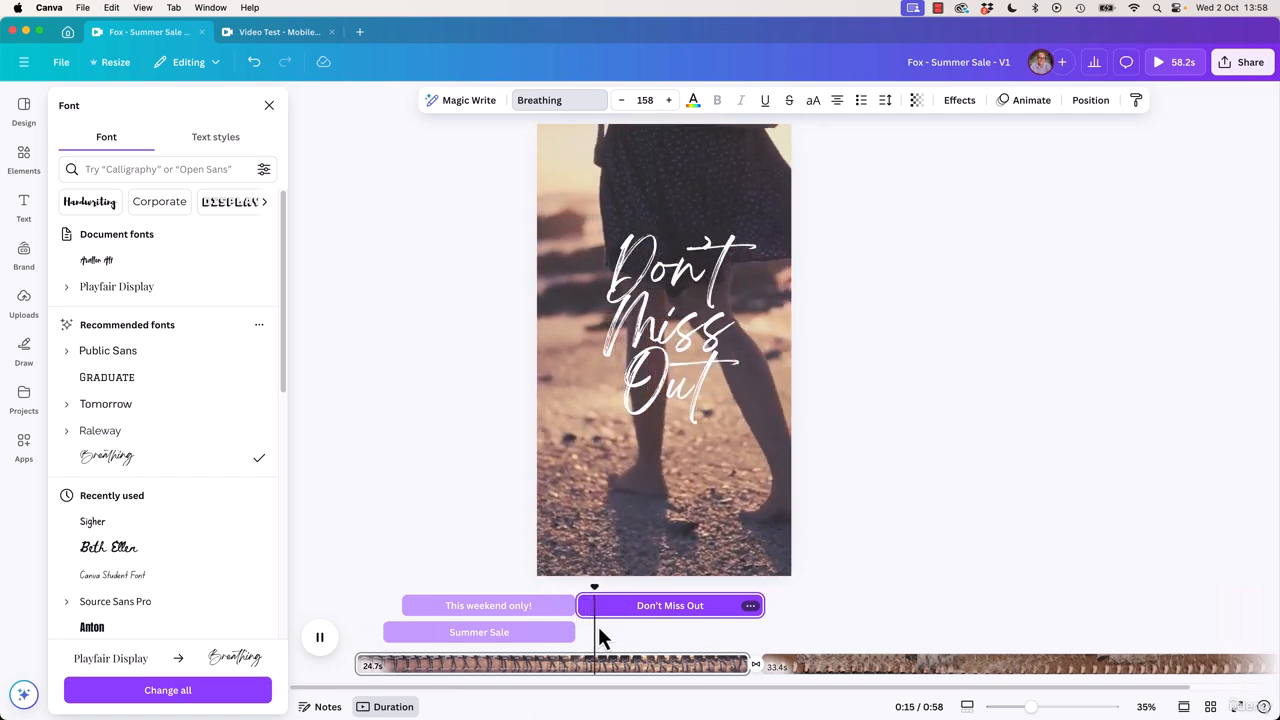
key(space)
Check the animation settings of the "This weekend only!" text, including whether Succession applies on enter, on exit or both
click(553, 610)
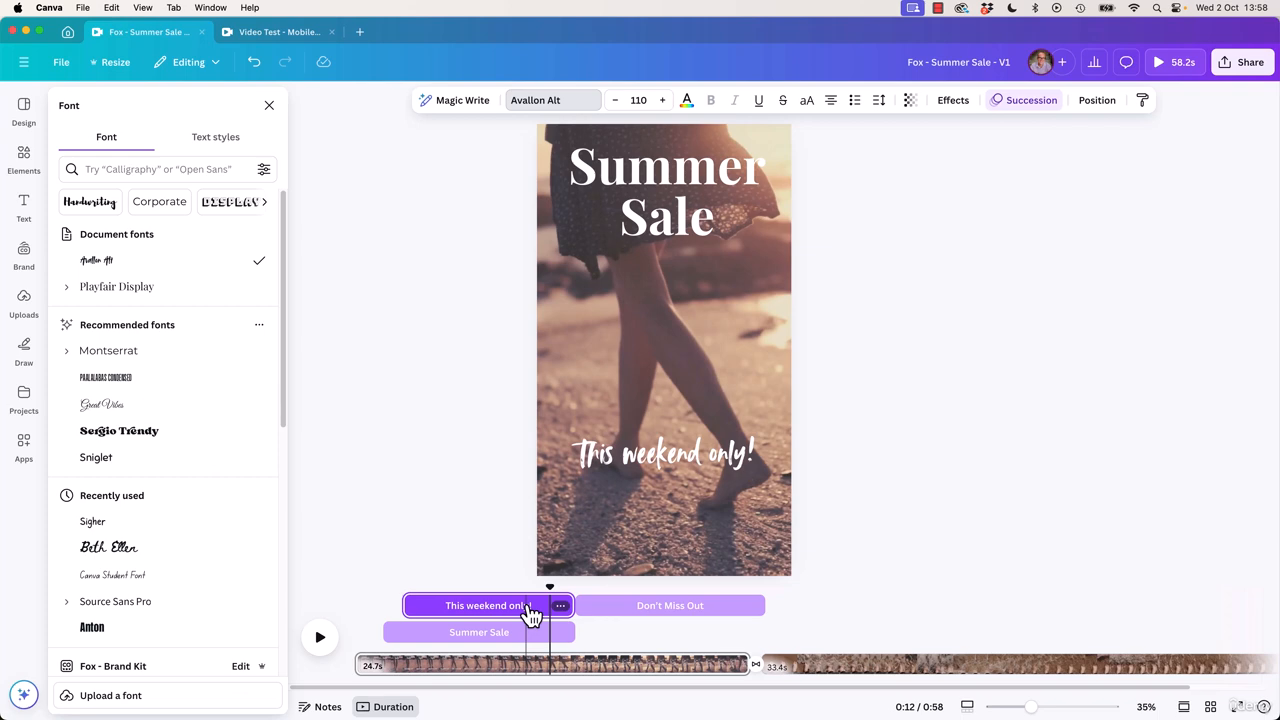
click(1017, 102)
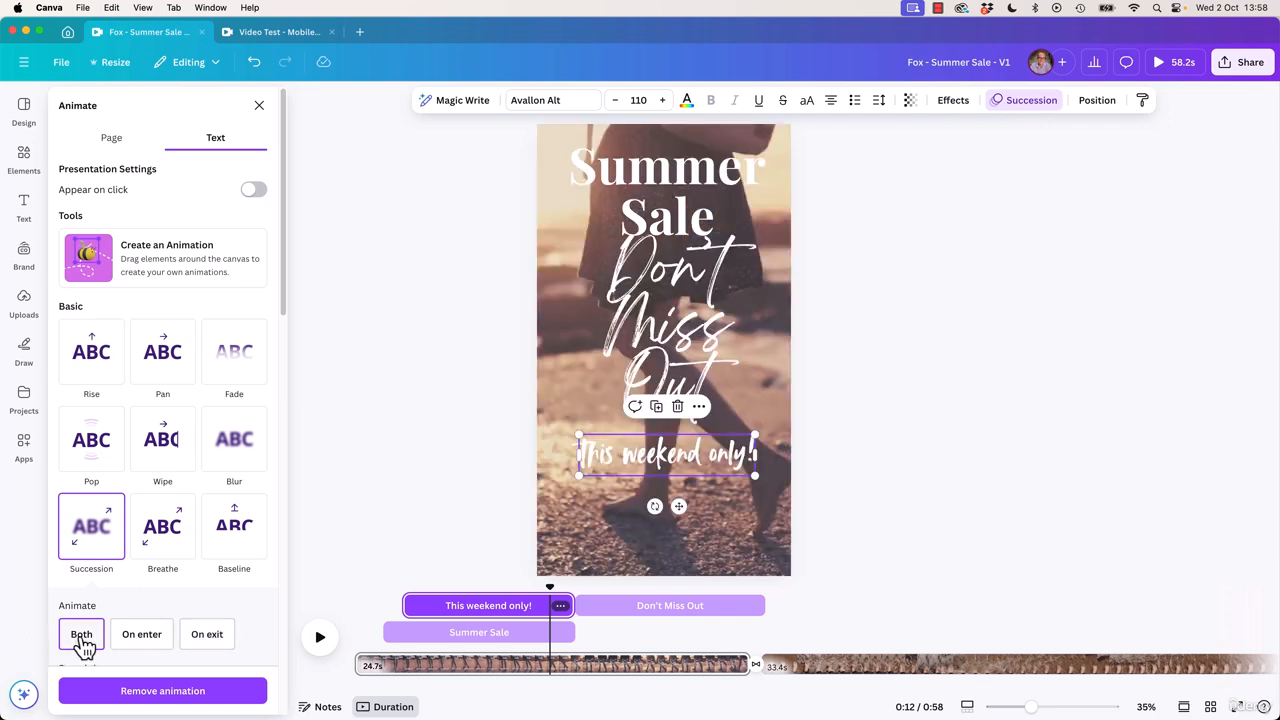
click(259, 105)
Move the "Don't Miss Out" text slightly lower on the page and preview the clip at 0:17
drag(687, 275, 686, 284)
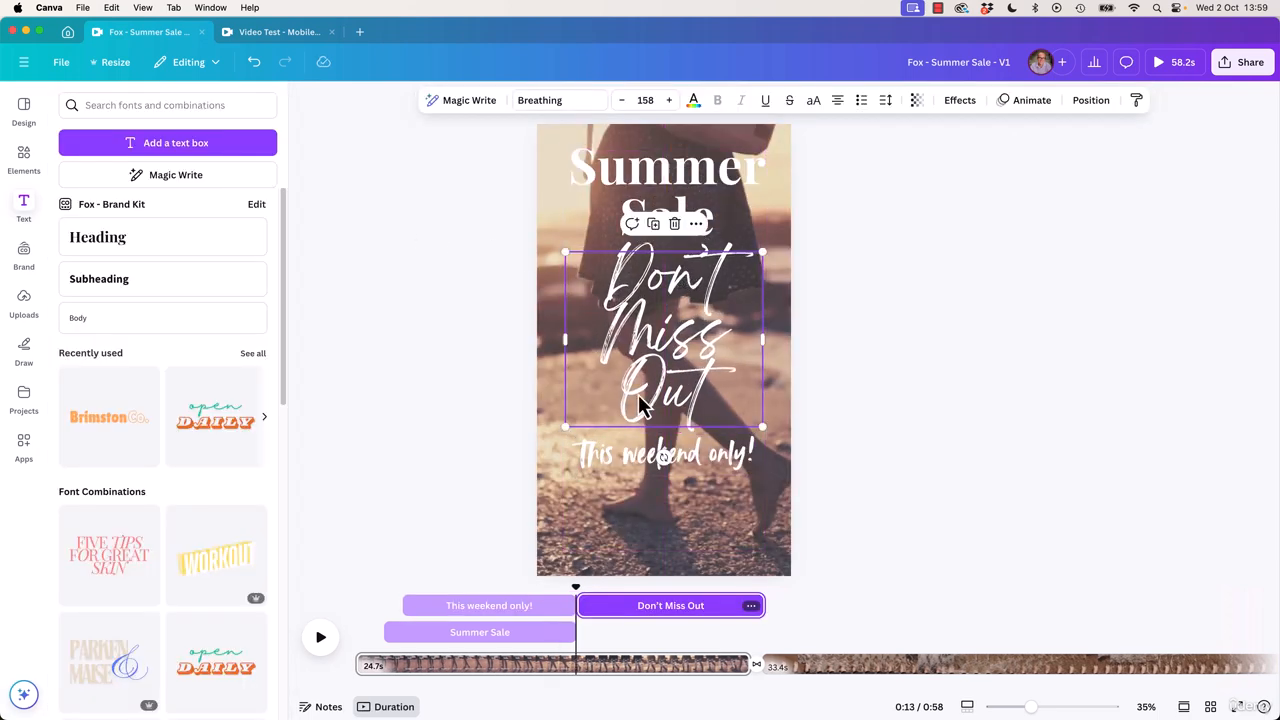
drag(575, 588, 631, 609)
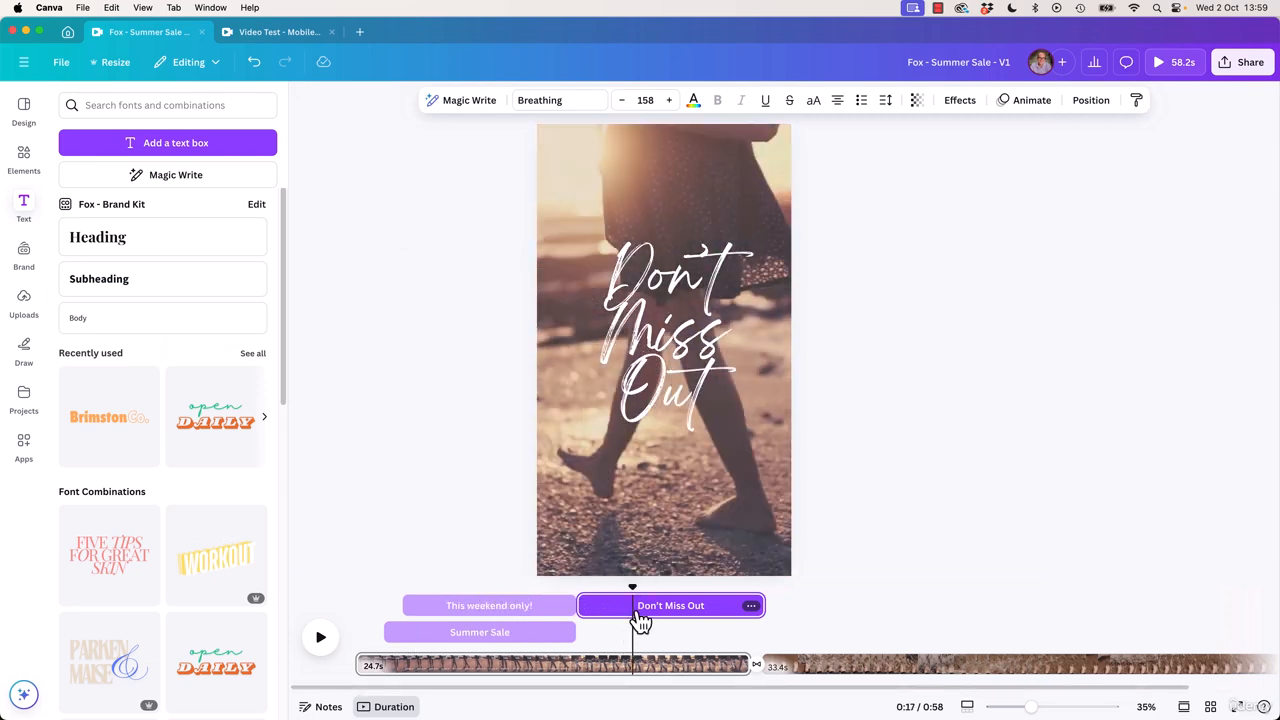
Hide the text timings on the timeline and play the first clip from 0:09 through the text change
right_click(685, 327)
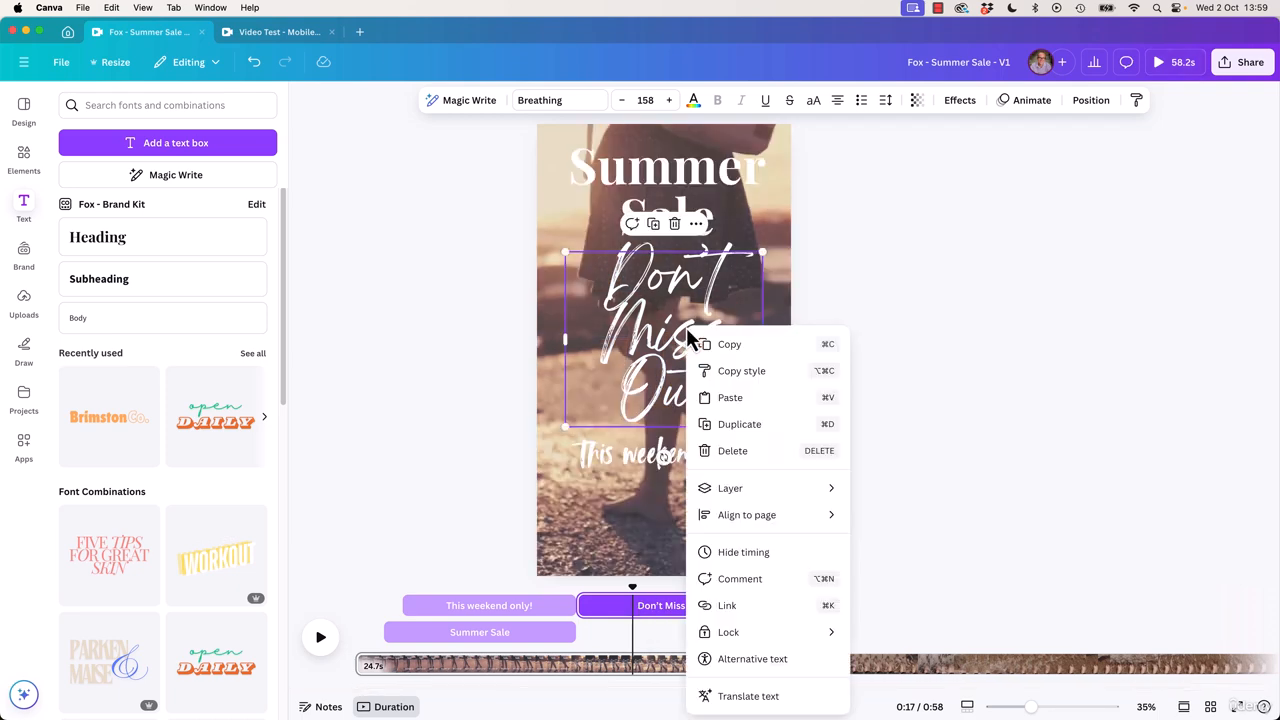
click(743, 553)
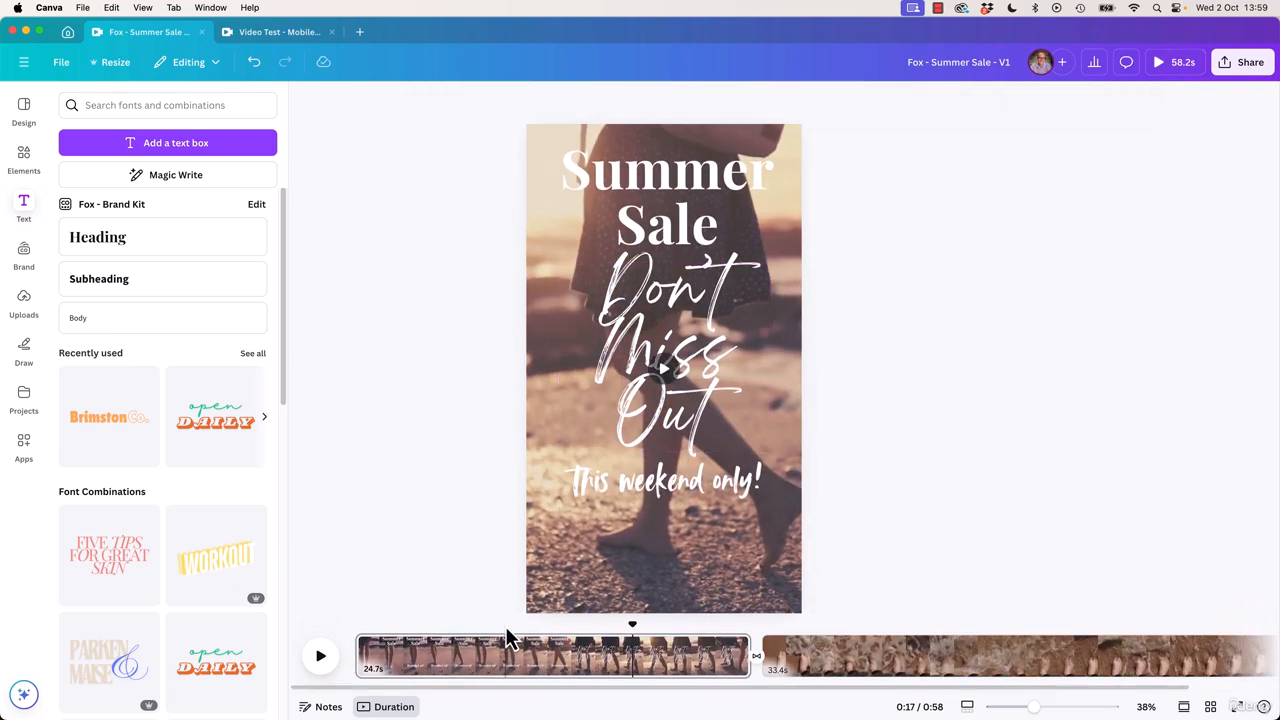
click(503, 641)
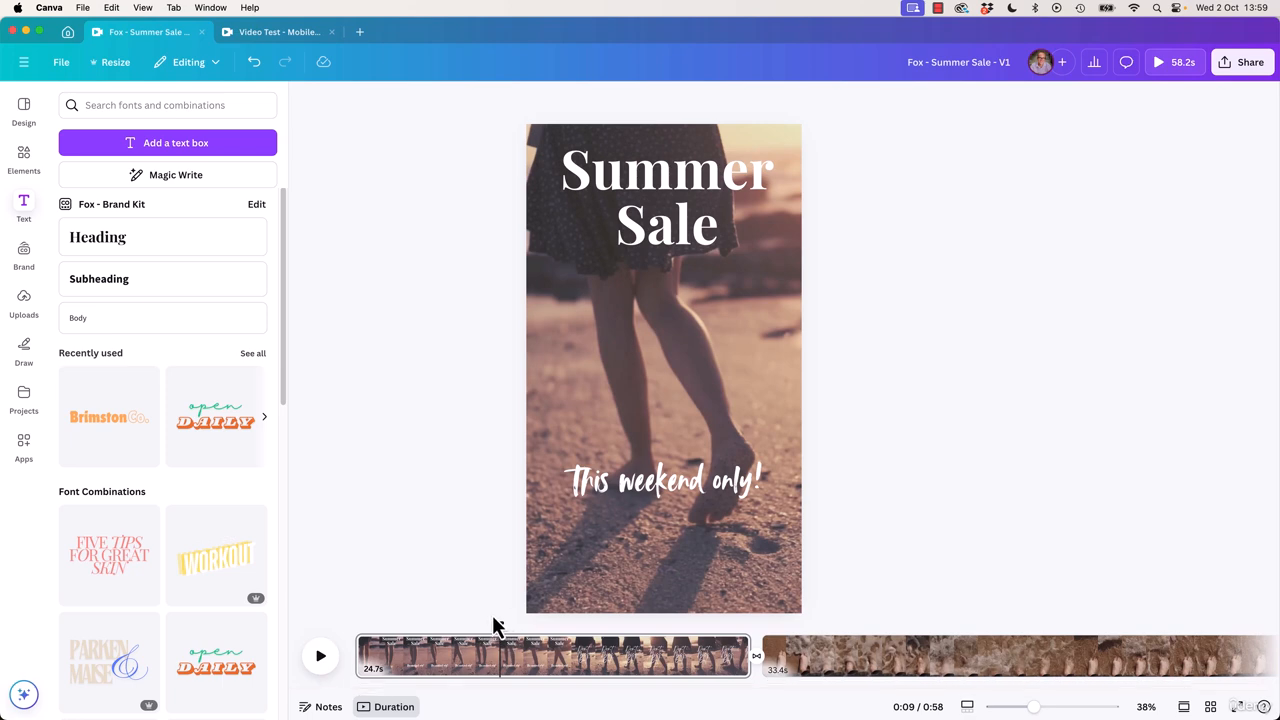
key(space)
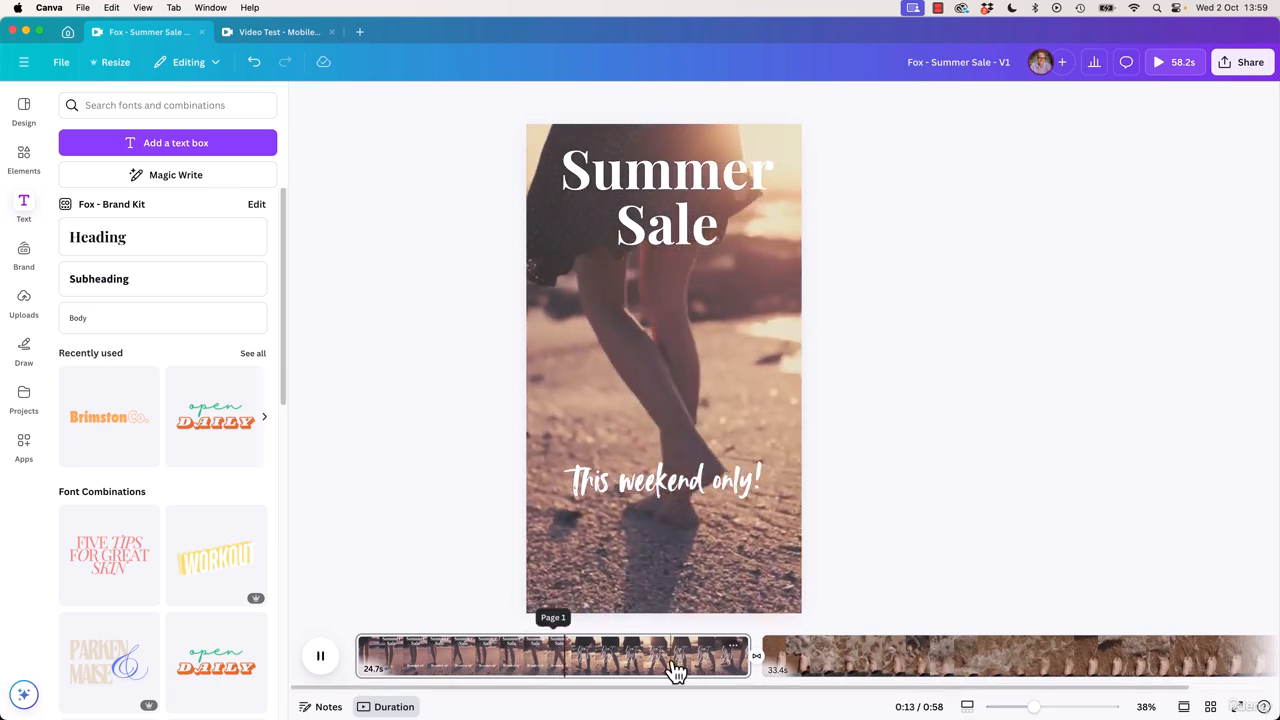
key(space)
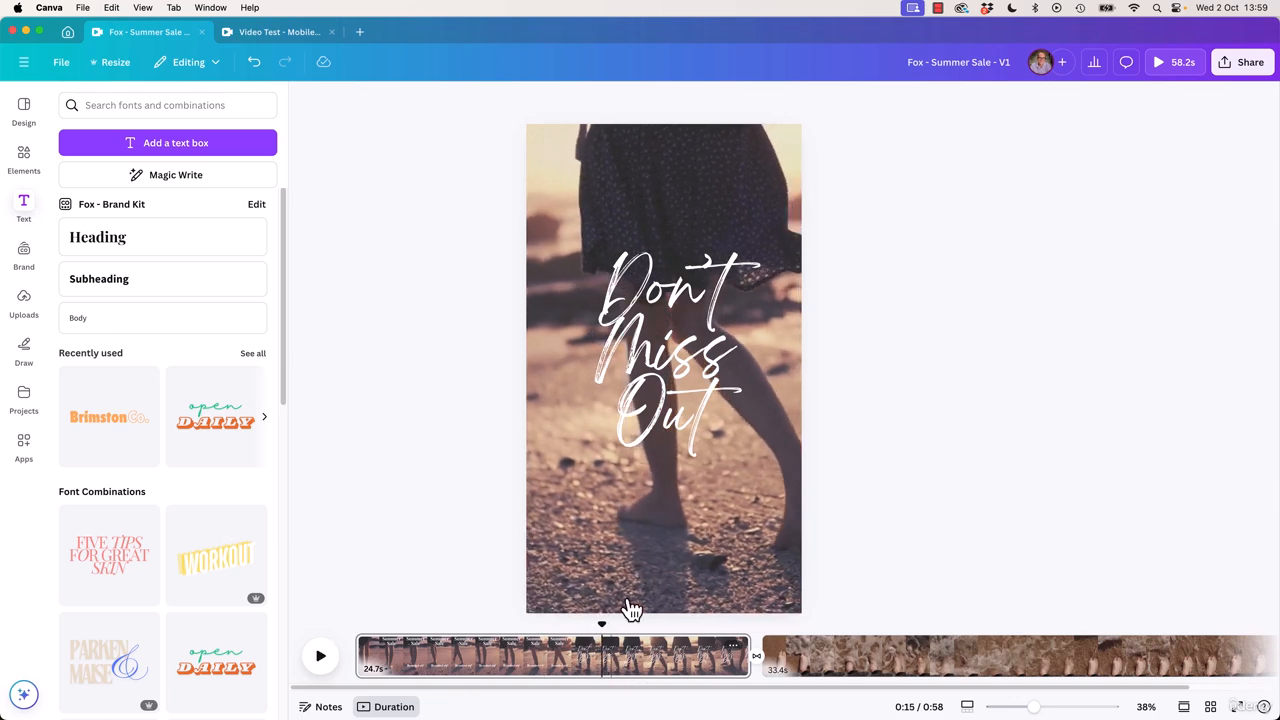
Show the element timings on the timeline again from the "Don't Miss Out" text
click(686, 369)
right_click(719, 318)
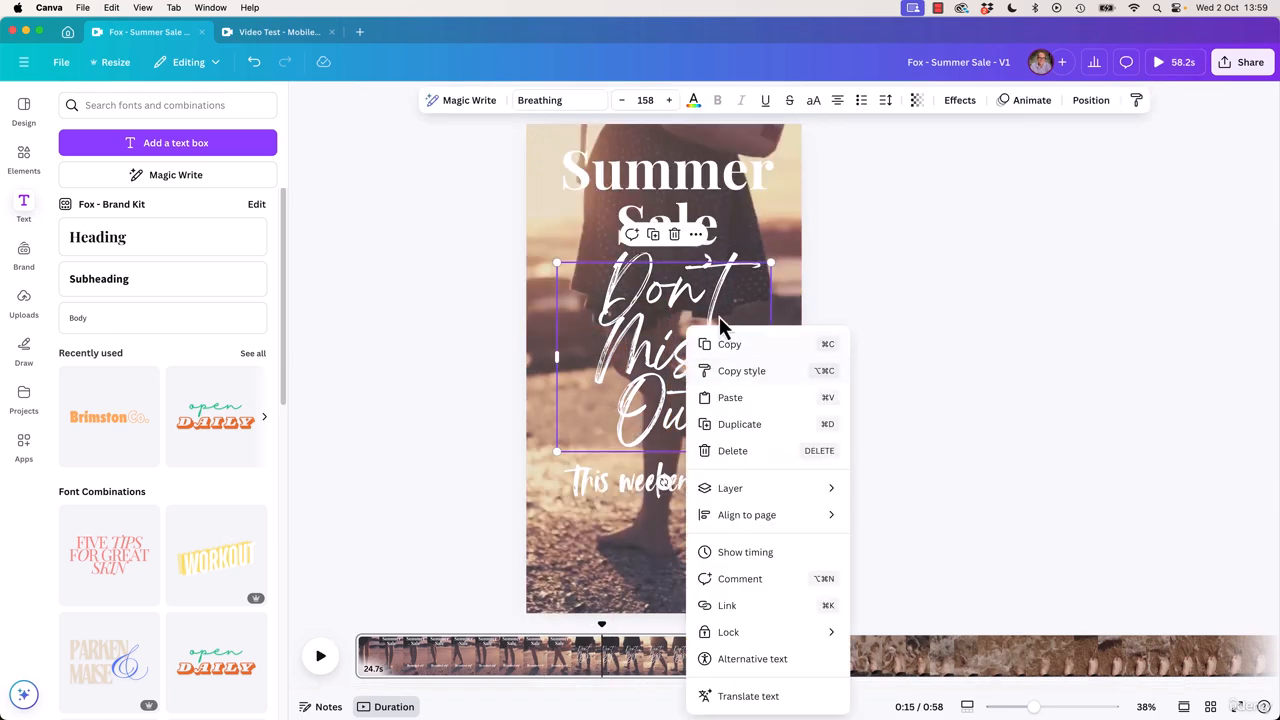
click(740, 553)
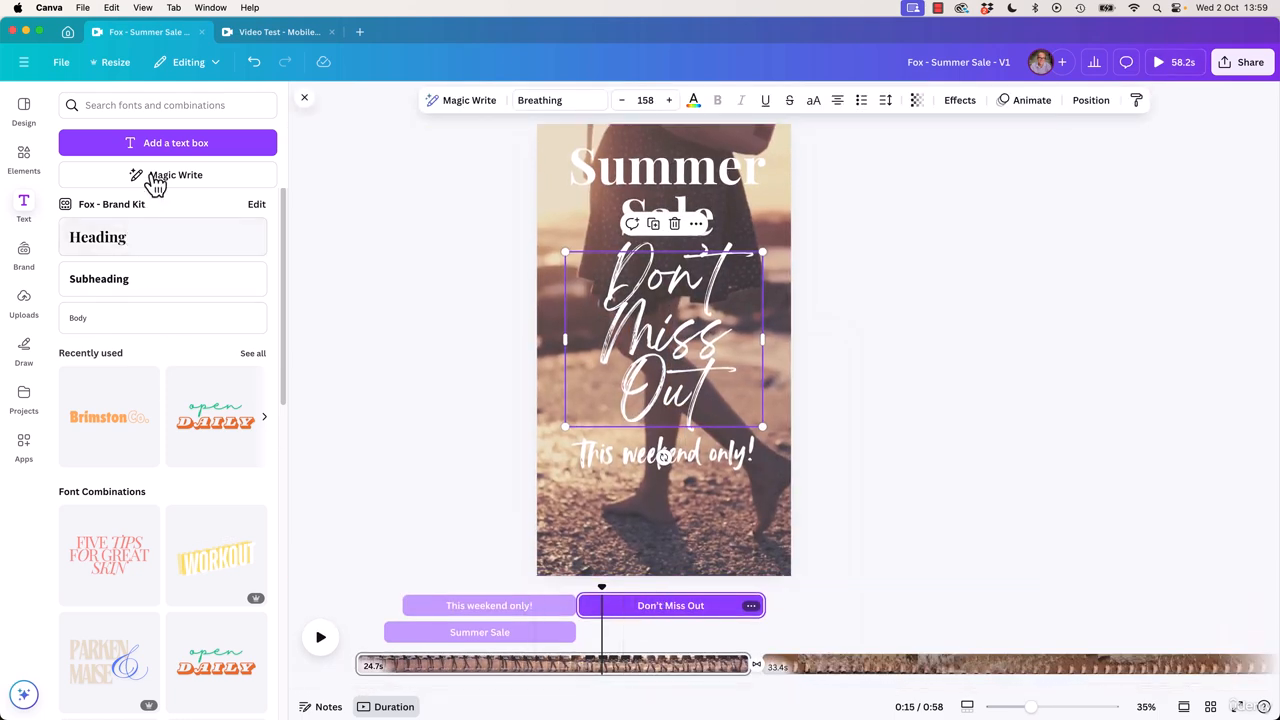
Browse the text animations for "Don't Miss Out" and apply the Clarify writing animation
click(1034, 108)
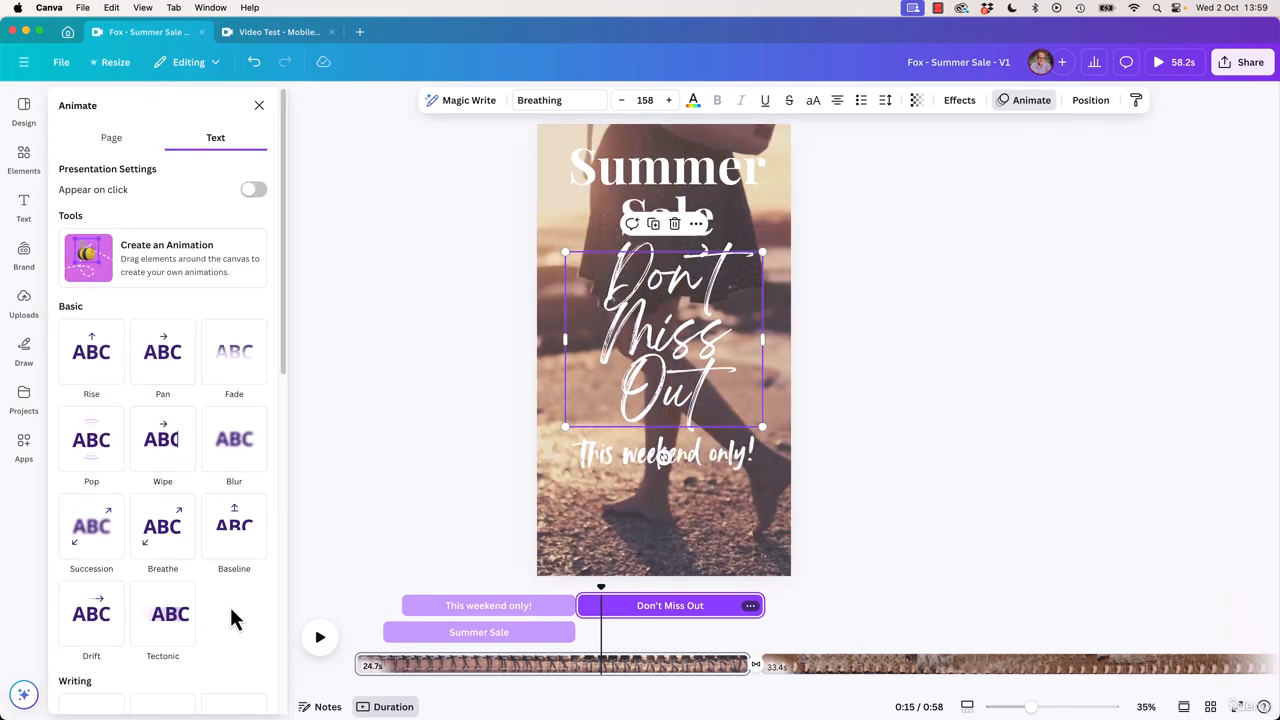
scroll(238, 450, down, 4)
scroll(238, 320, up, 4)
scroll(245, 580, down, 3)
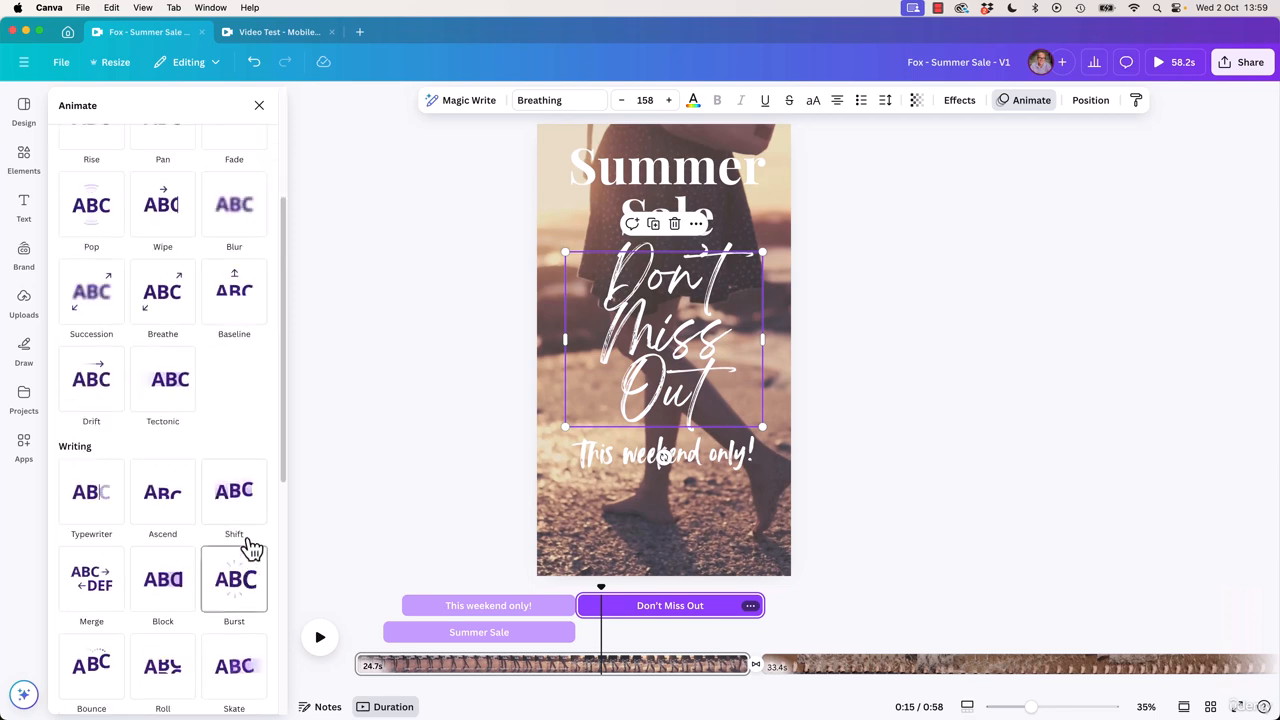
scroll(250, 548, down, 1)
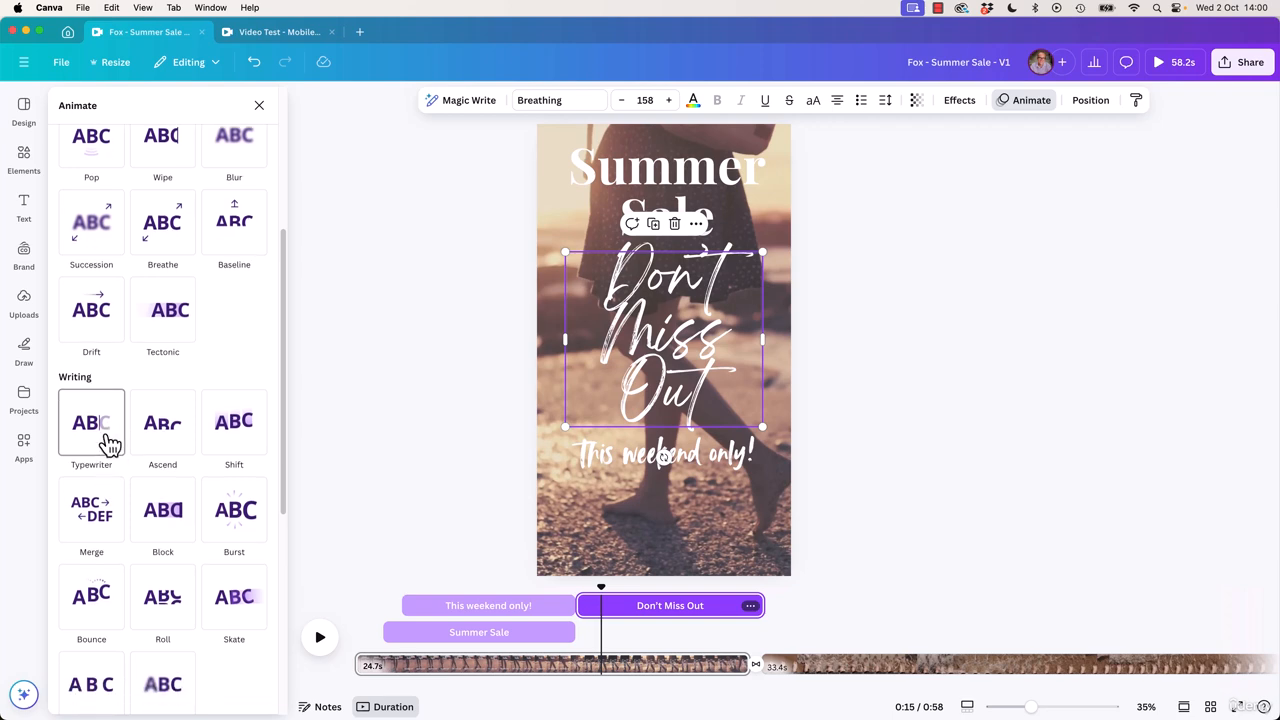
scroll(140, 450, down, 1)
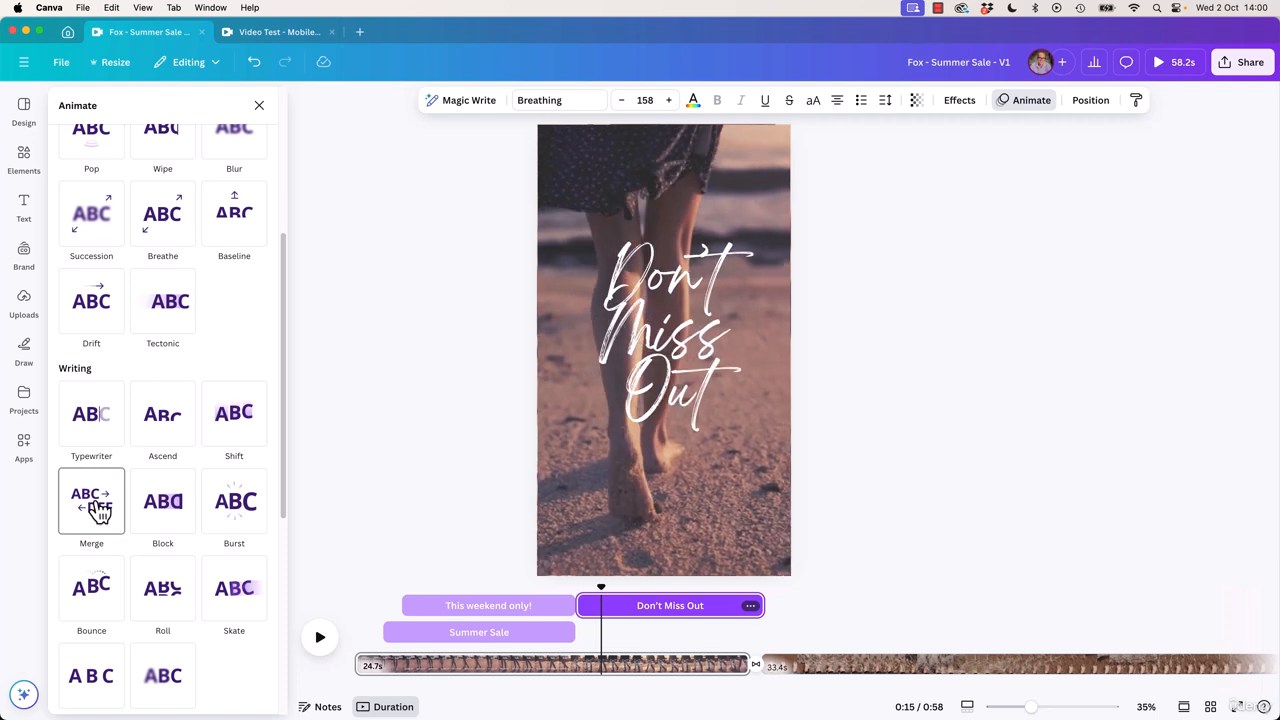
scroll(91, 510, down, 5)
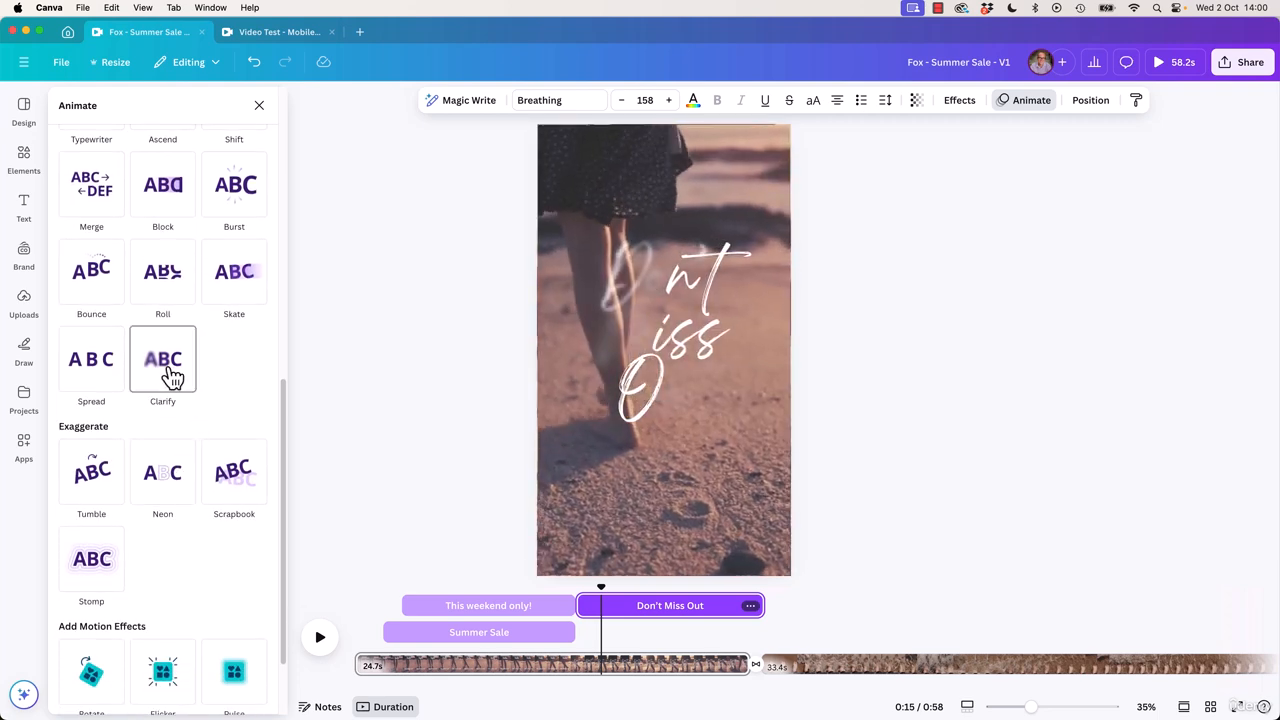
click(165, 372)
Raise the Clarify animation's speed to about four fifths of its range and preview the text at 0:16
drag(112, 522, 222, 521)
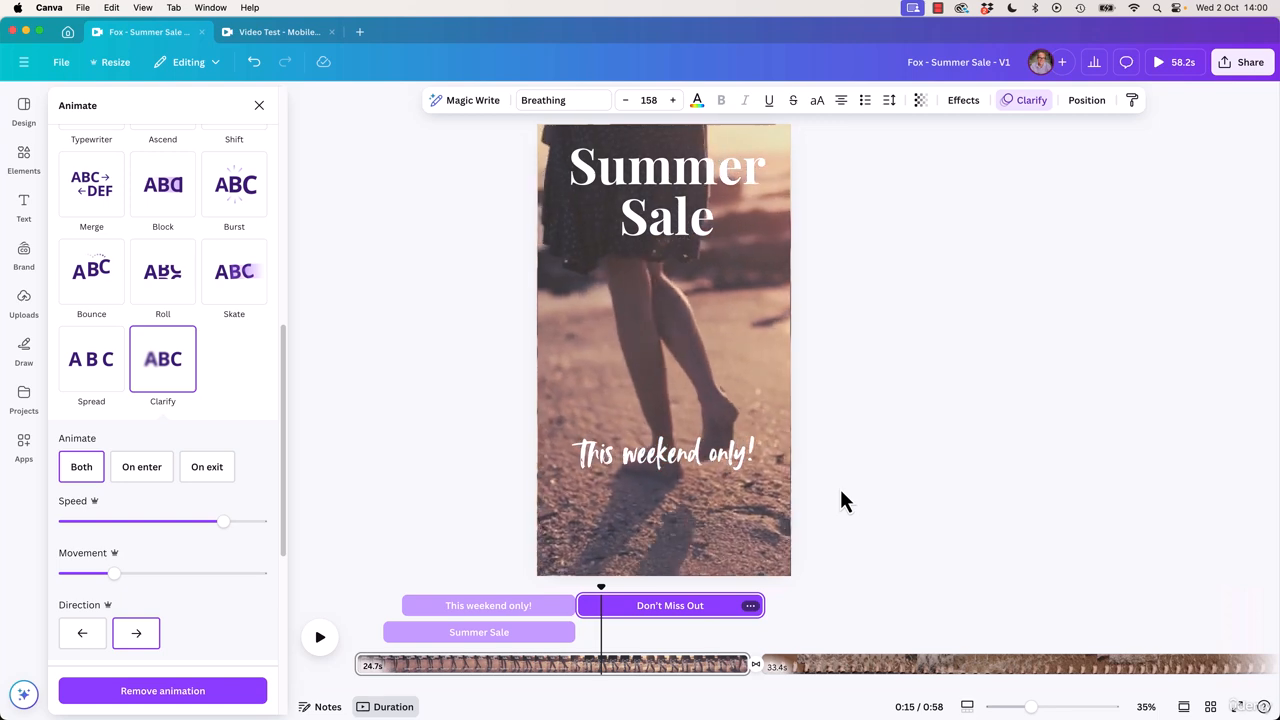
mouse_move(608, 597)
mouse_down()
mouse_move(638, 603)
mouse_move(606, 603)
mouse_move(617, 605)
mouse_up()
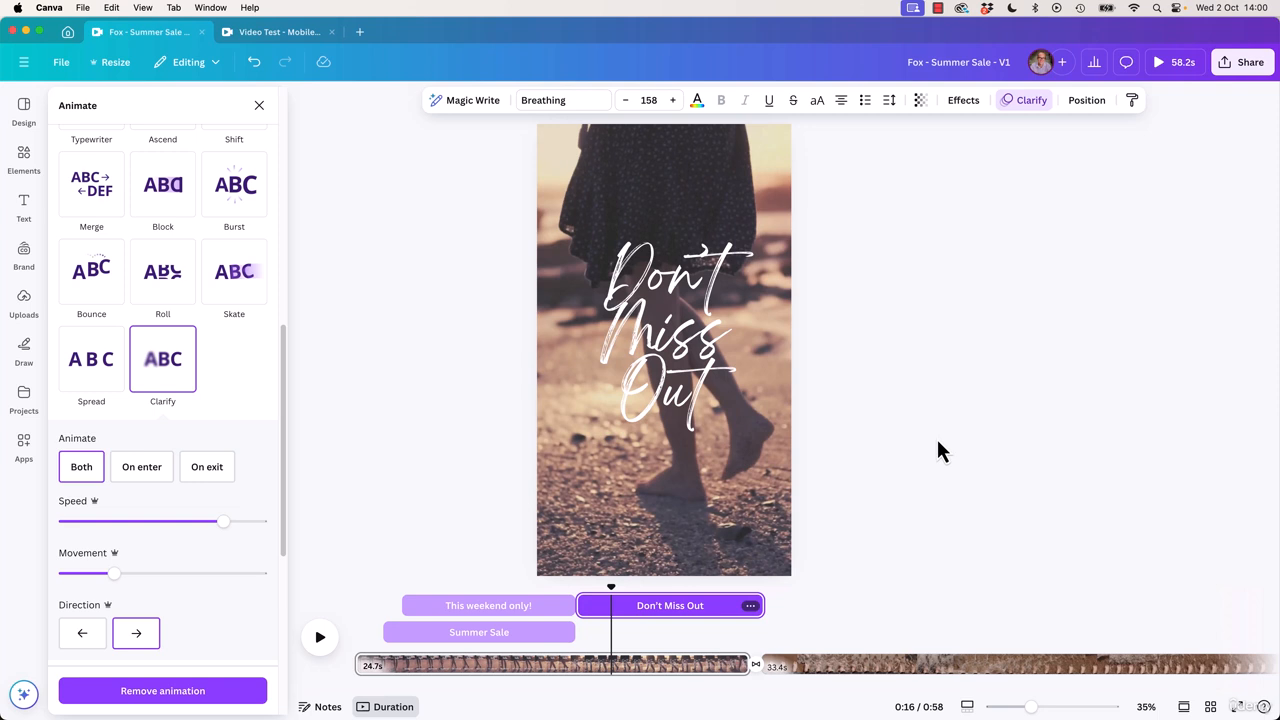
key(Escape)
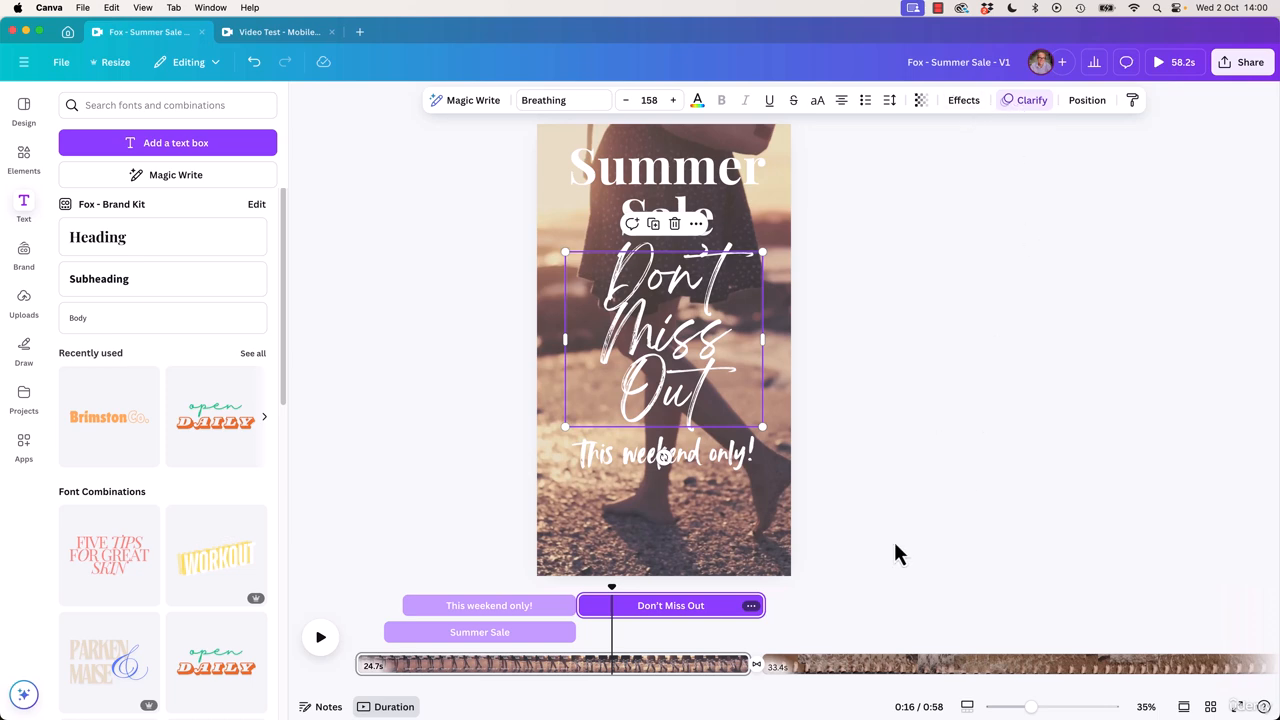
Add a square shape to the first clip, about 640 by 608 px, and place it over the centre of the page
click(531, 605)
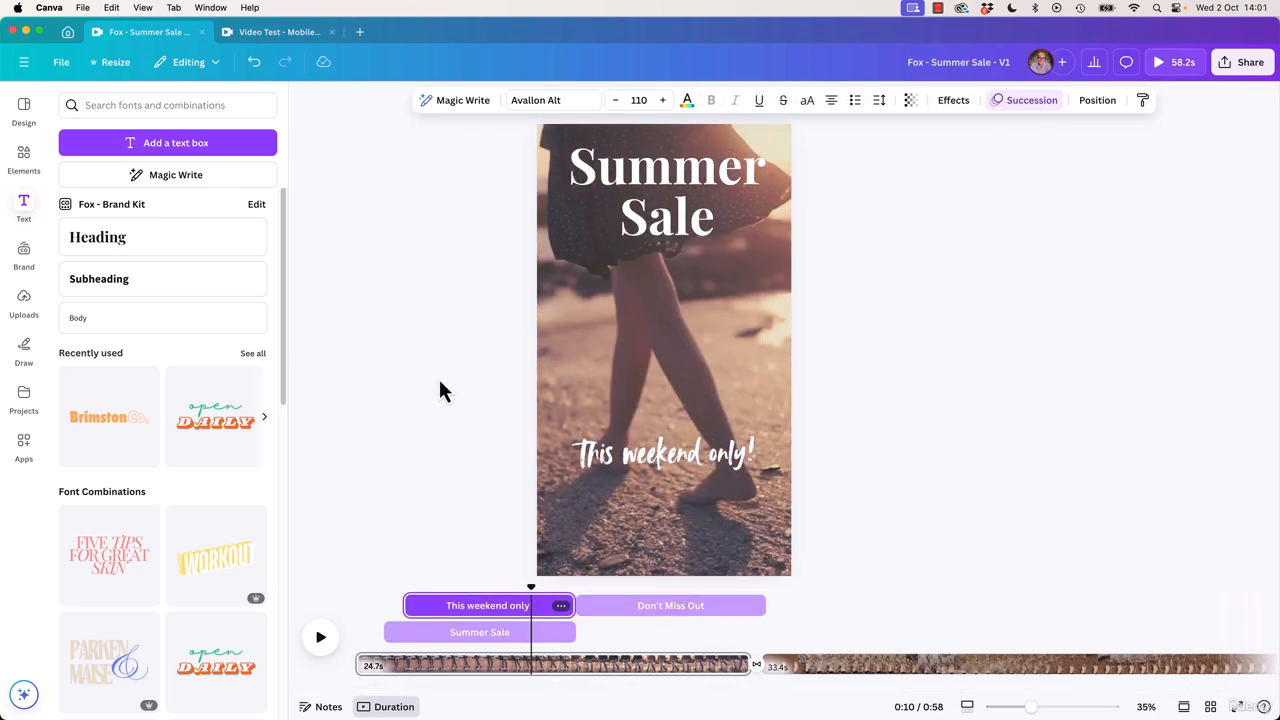
click(24, 160)
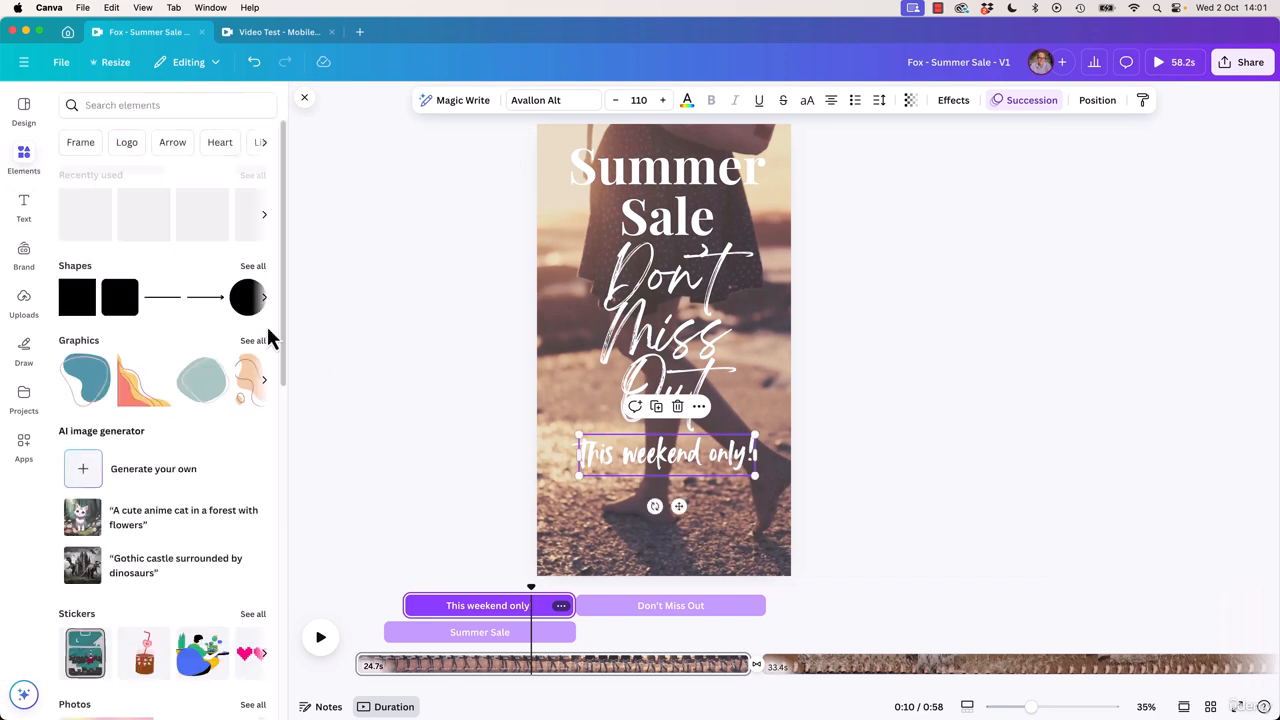
click(80, 304)
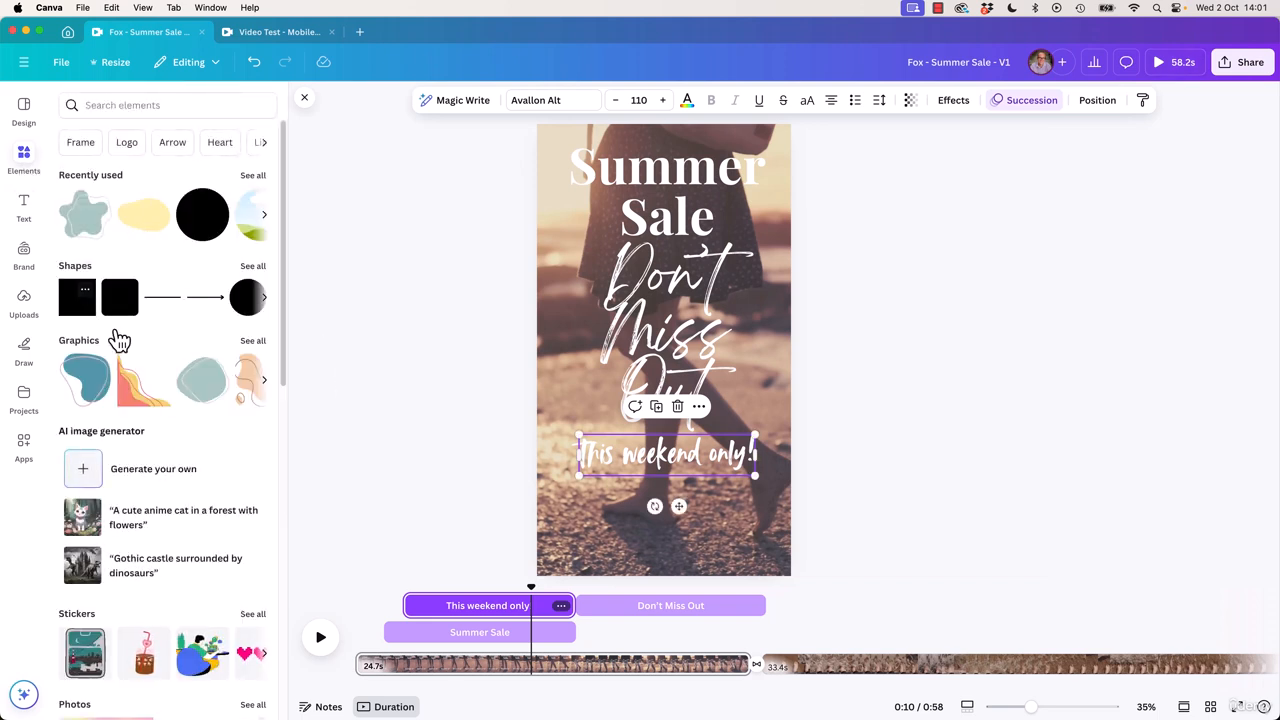
drag(692, 352, 765, 419)
drag(702, 362, 671, 332)
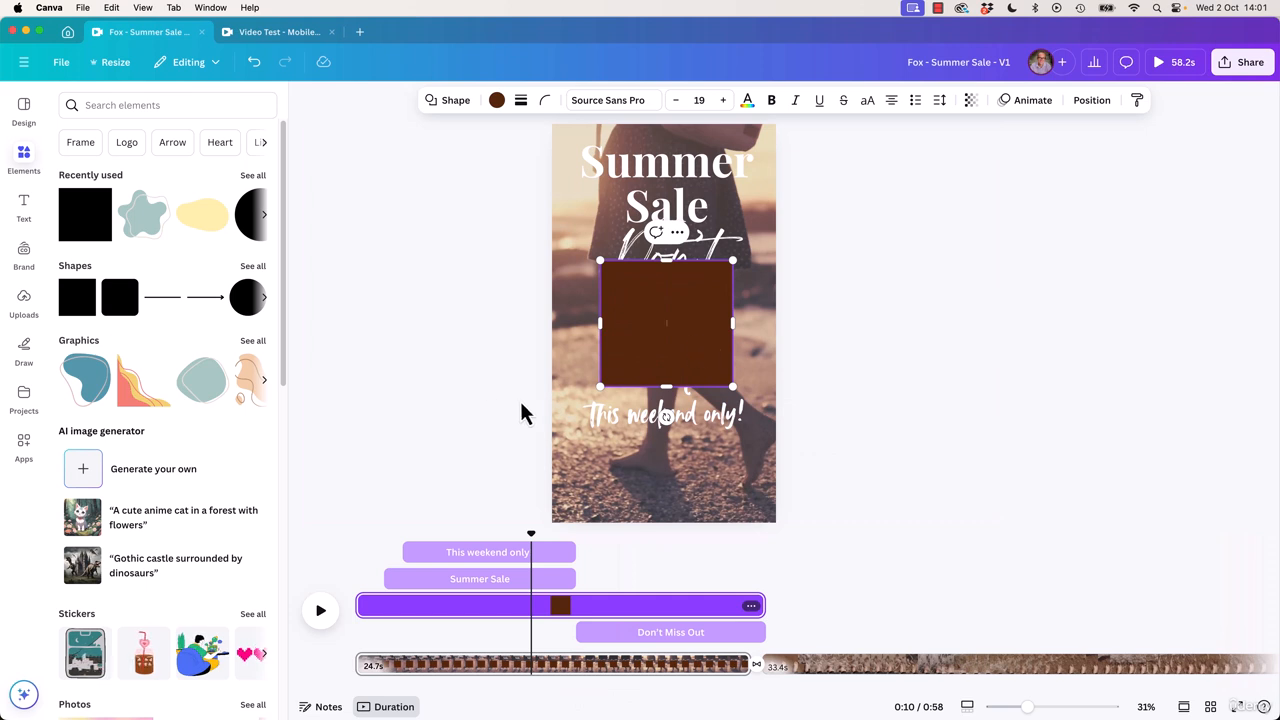
Send the square one layer backward behind "Don't Miss Out", then bring it forward in front of that text again
drag(690, 310, 689, 222)
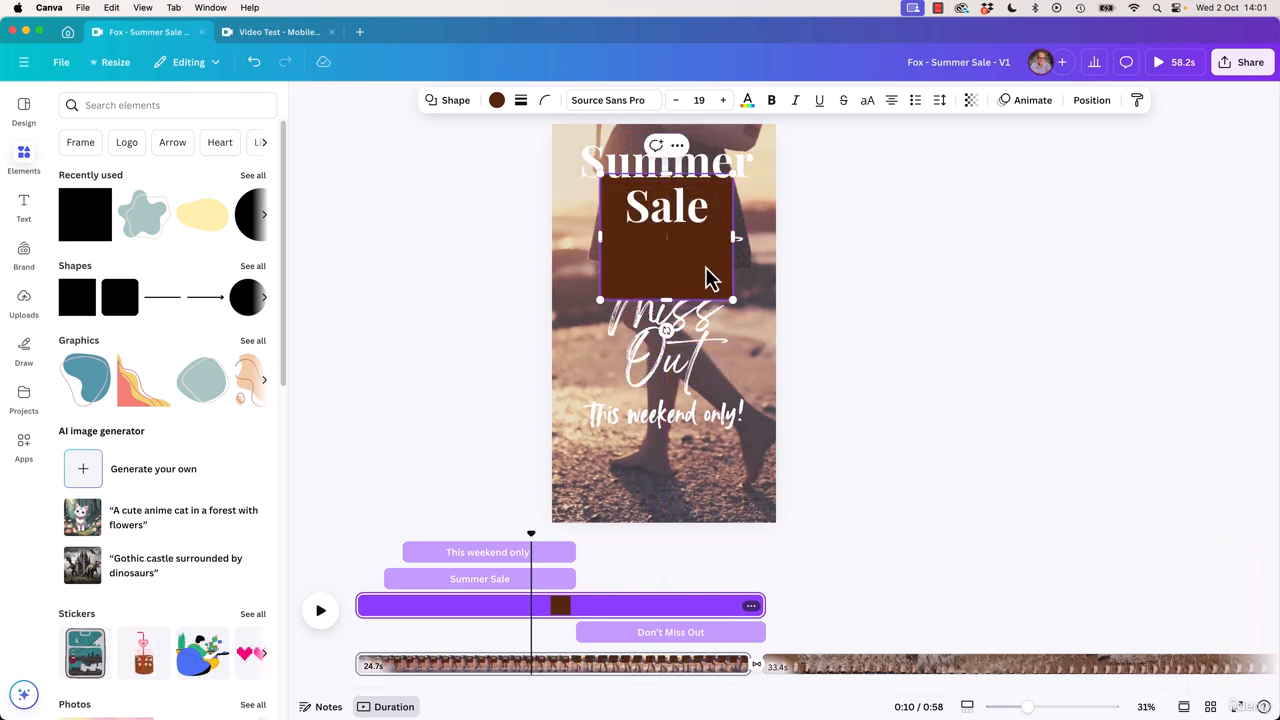
drag(707, 270, 716, 340)
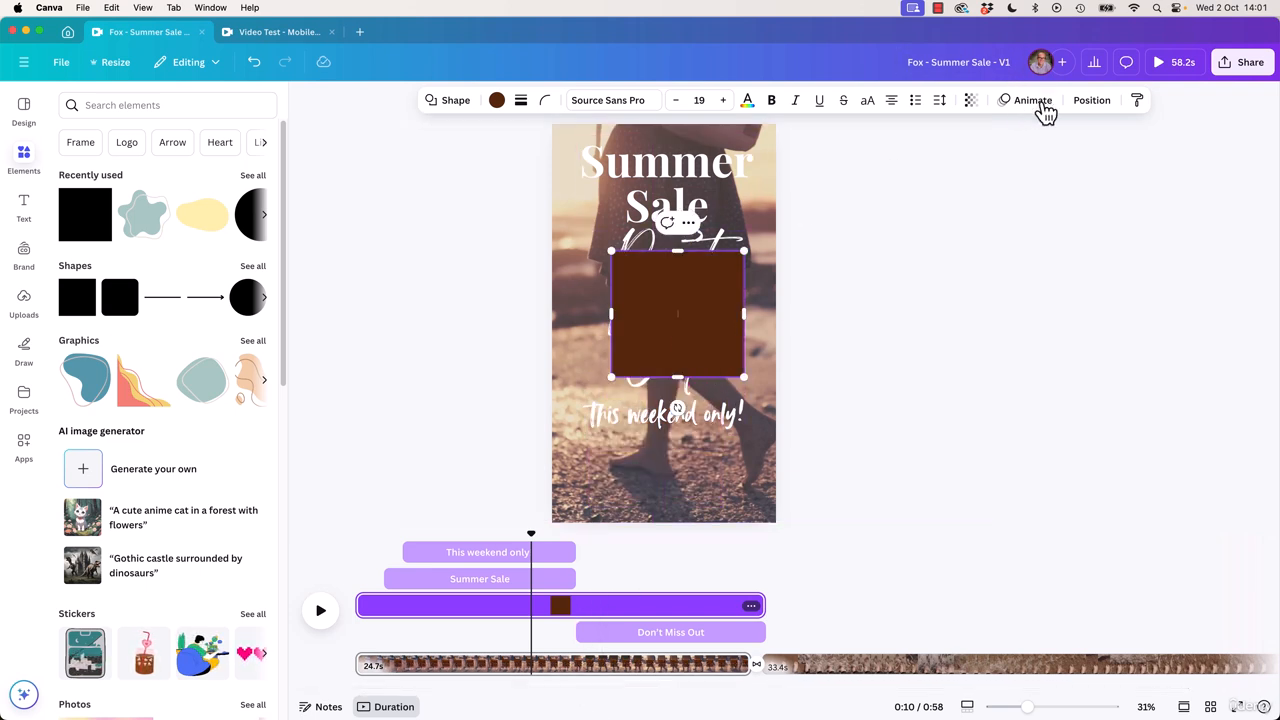
click(1093, 108)
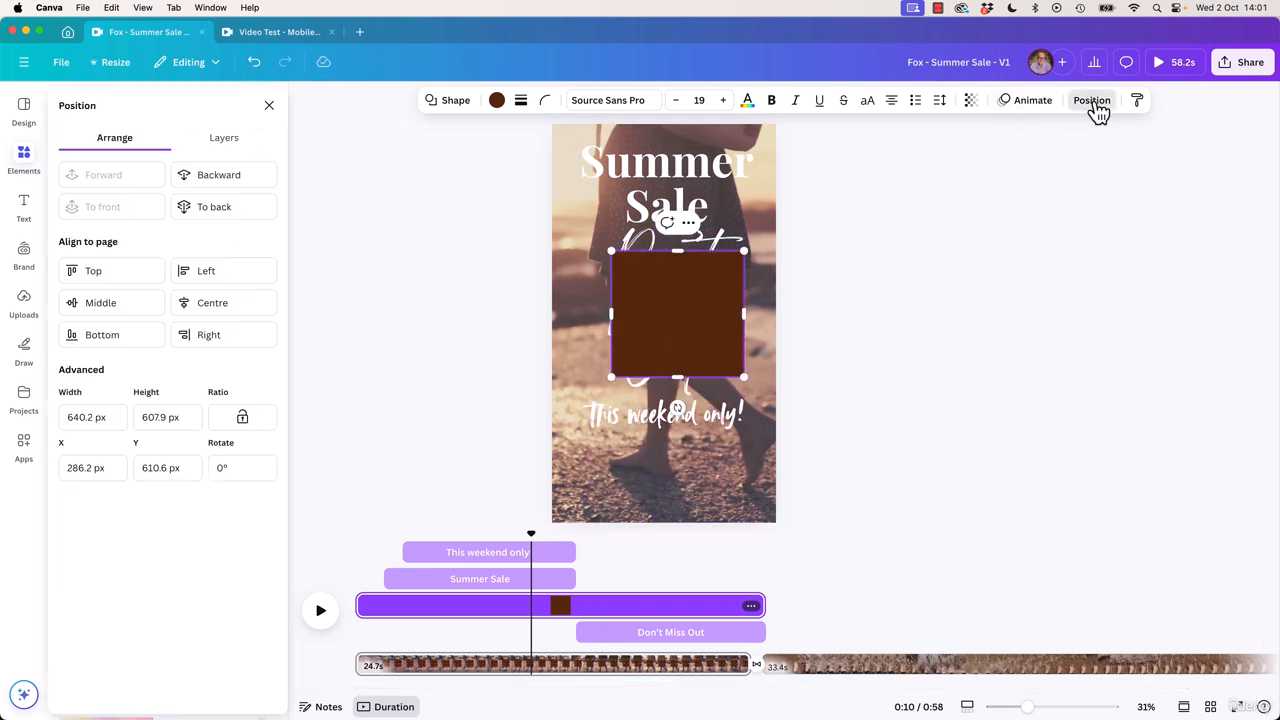
click(219, 180)
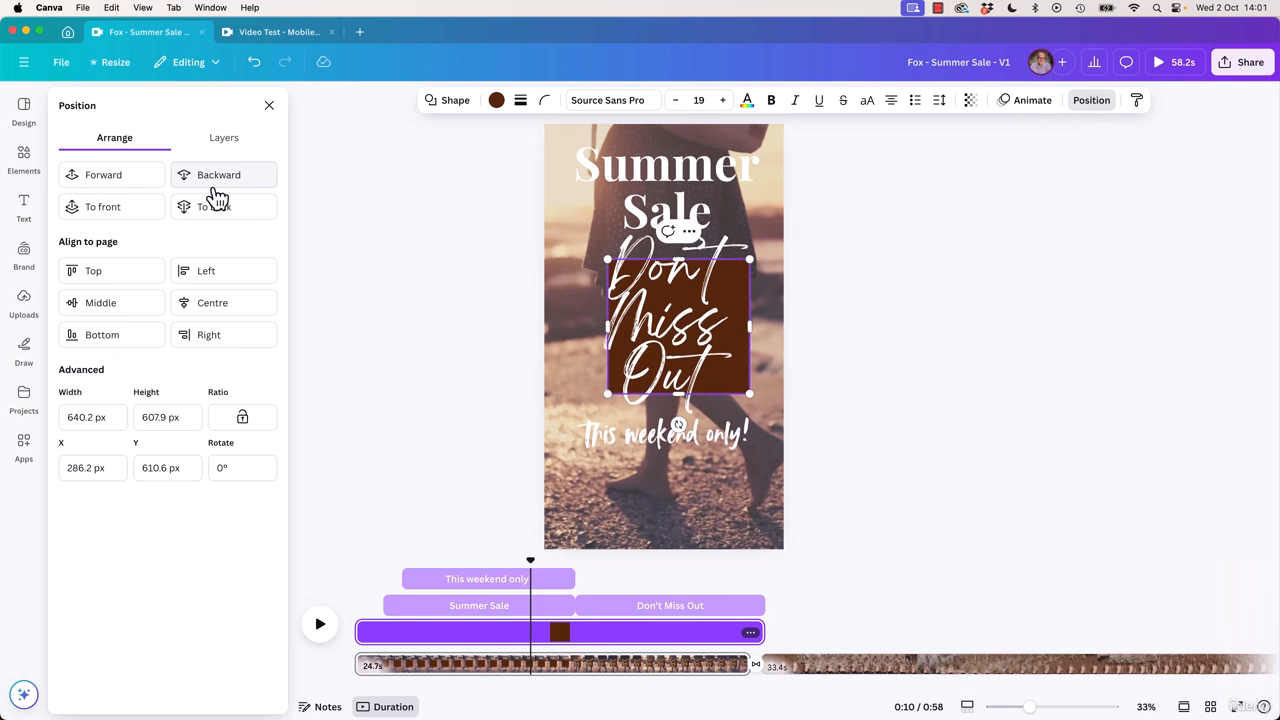
click(129, 176)
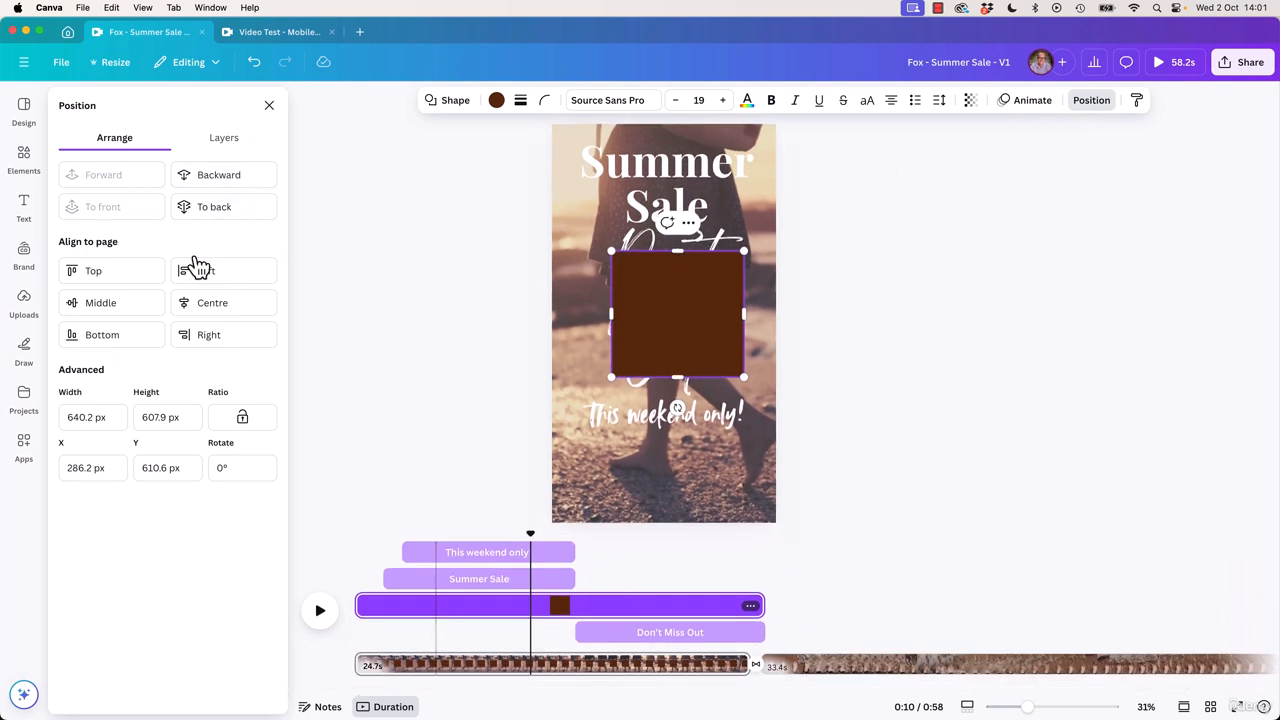
Bring the square forward in front of "Summer Sale", then move it to Y 1075 px and bring it in front of "This weekend only!"
click(232, 182)
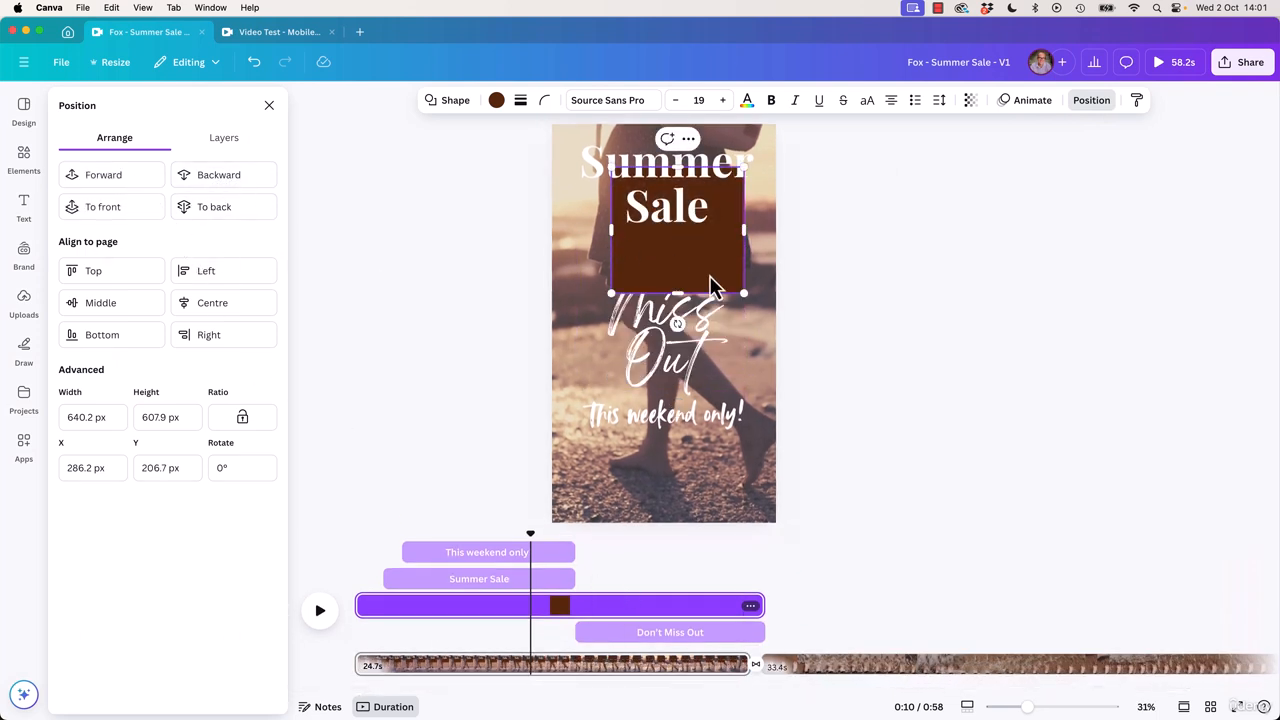
click(106, 182)
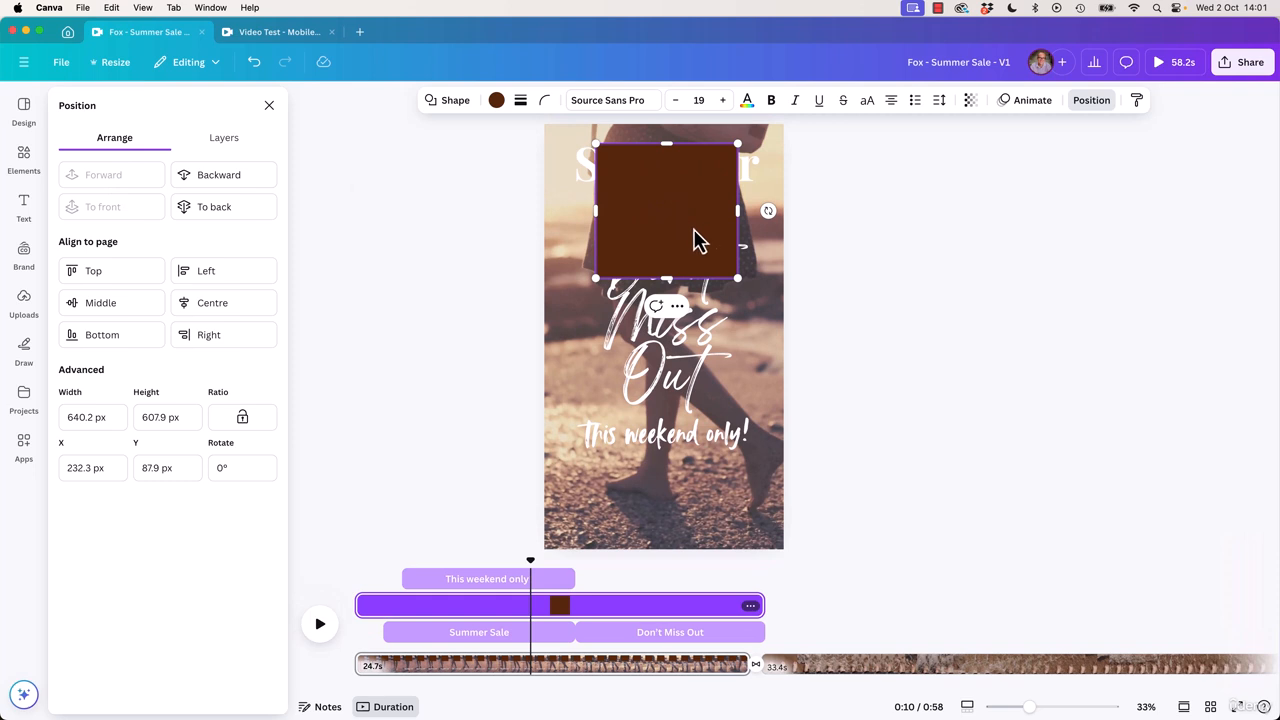
drag(680, 280, 672, 493)
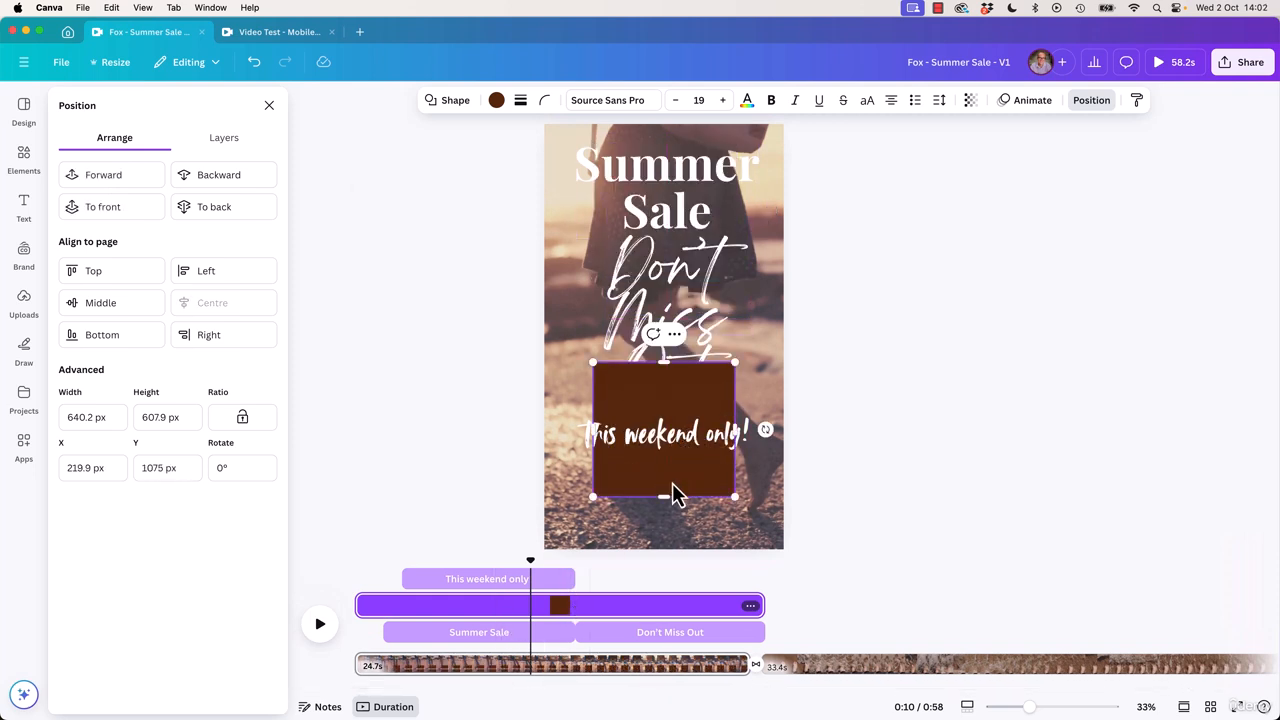
click(105, 176)
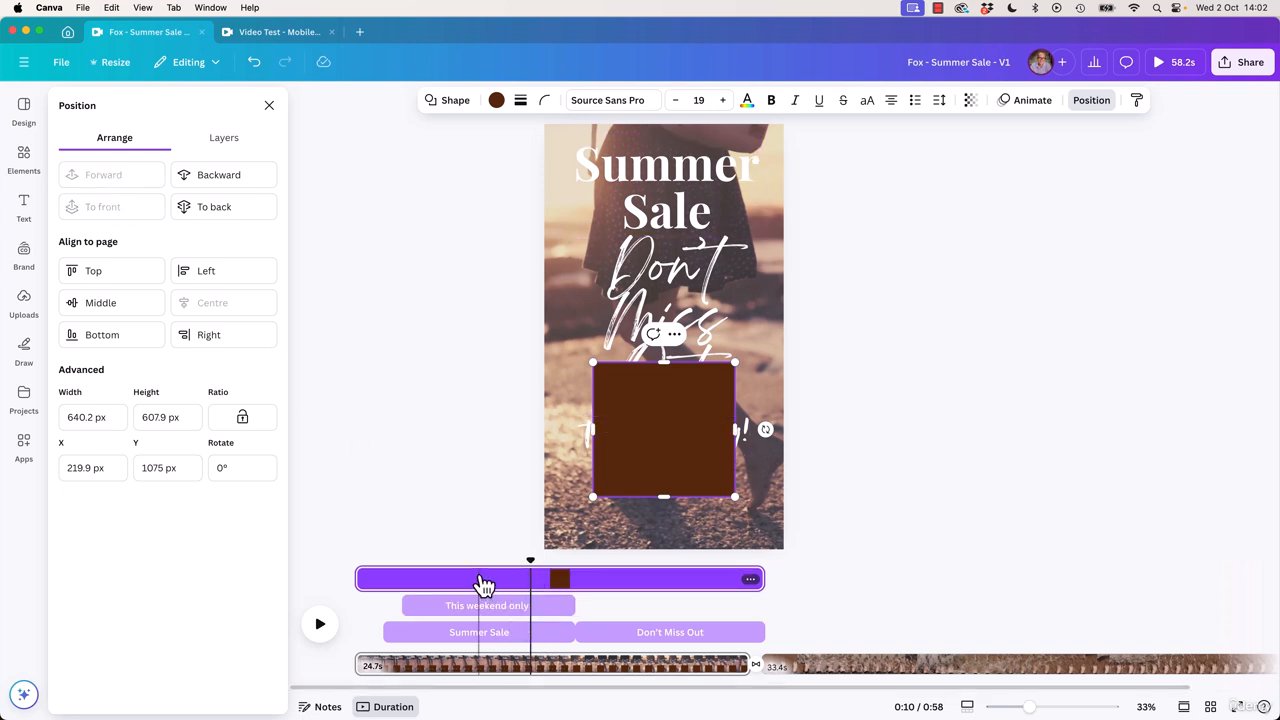
Select the square at 0:09 and reorder the layers so it sits beneath the video, just above the background
click(503, 677)
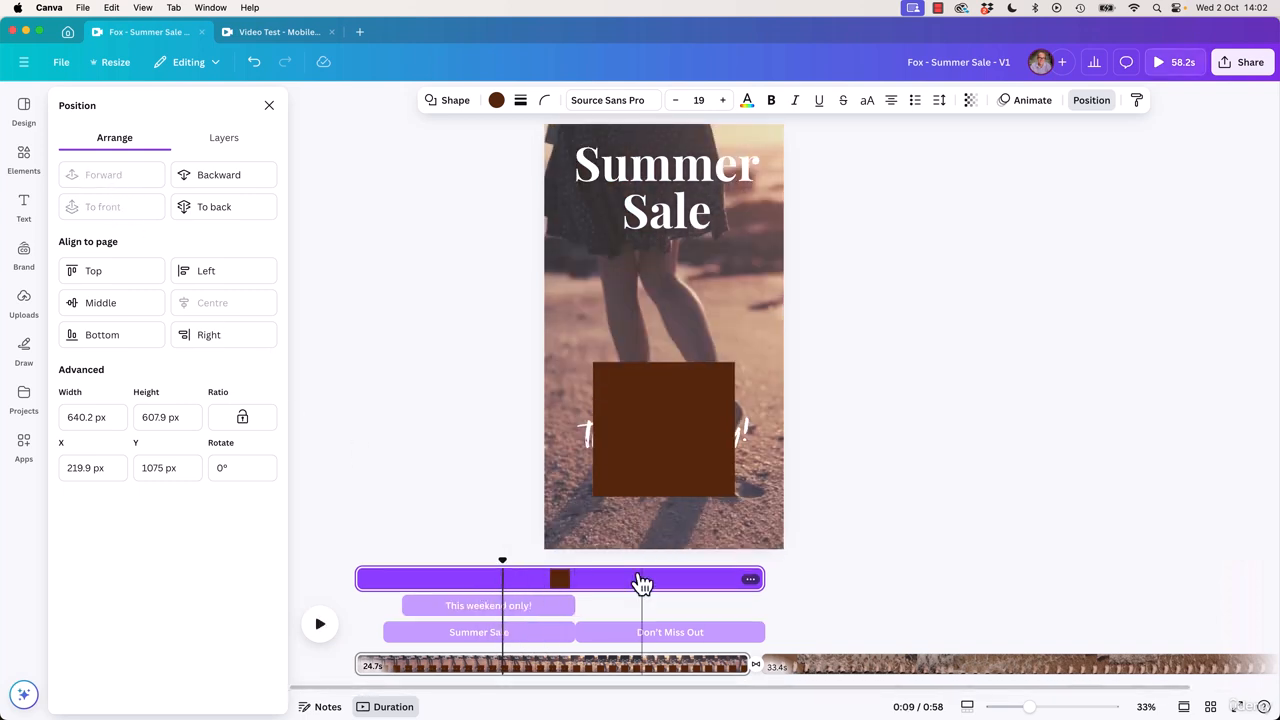
click(666, 420)
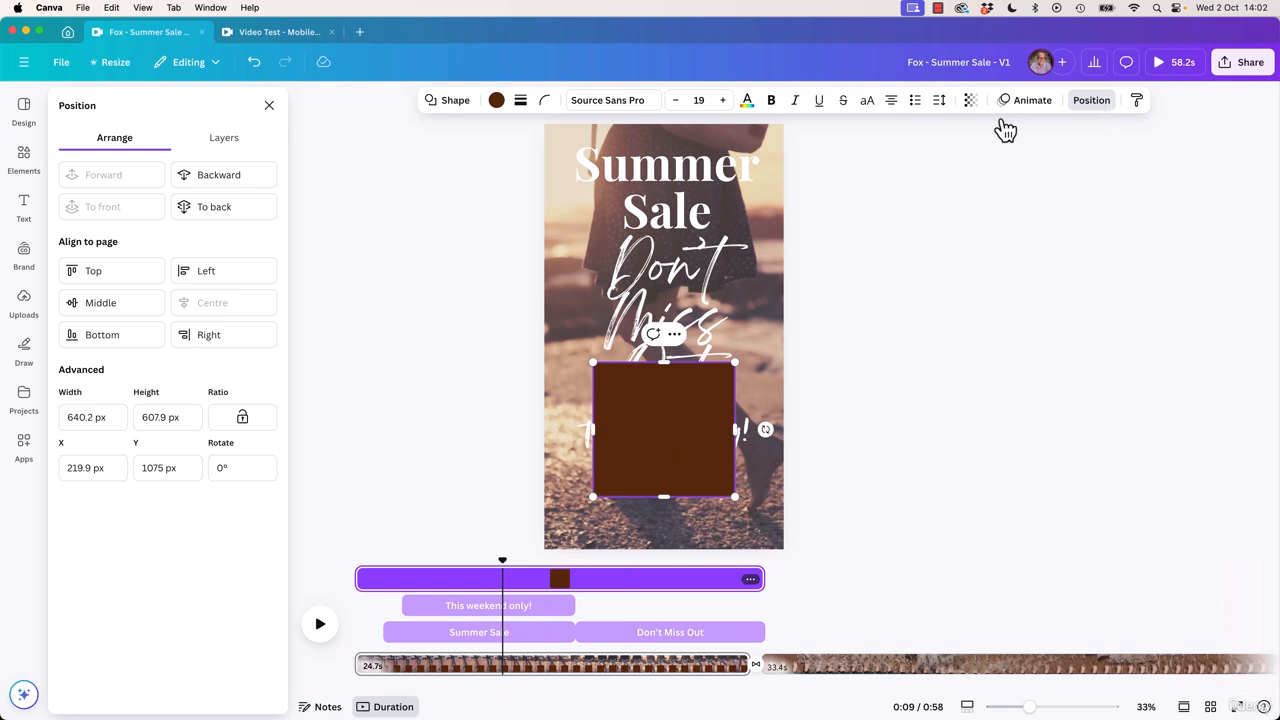
click(223, 140)
drag(194, 237, 210, 408)
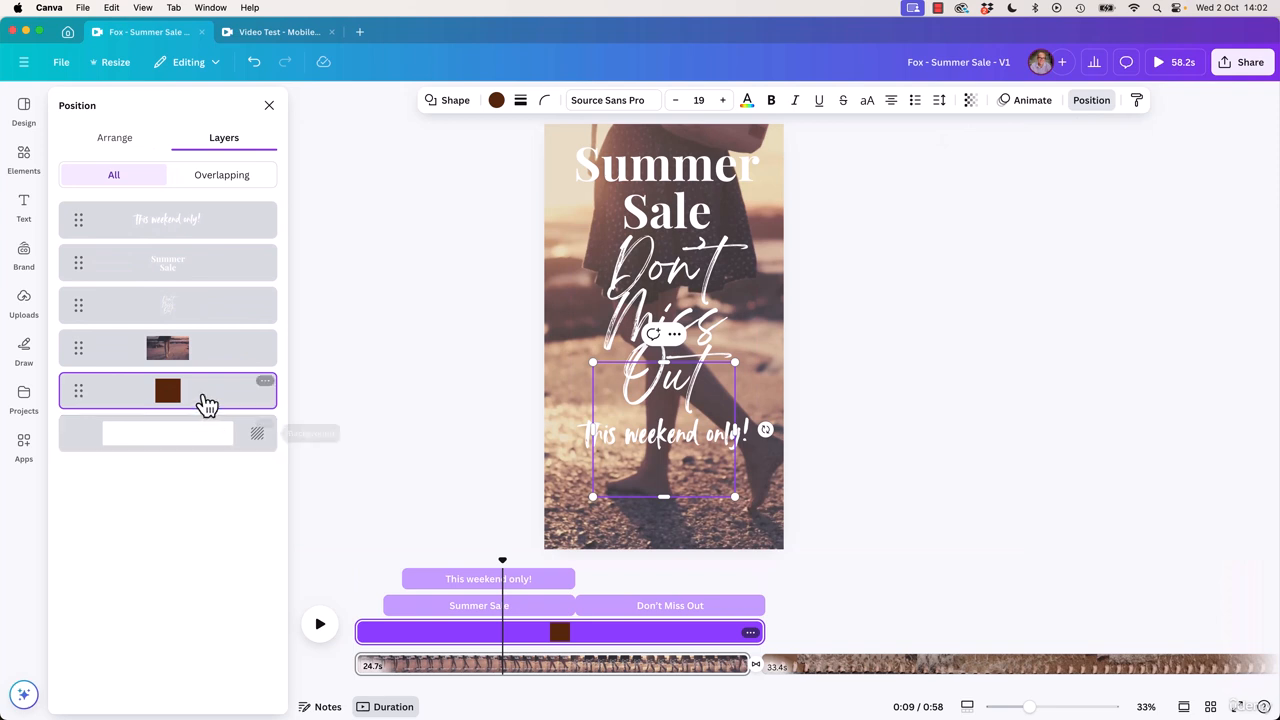